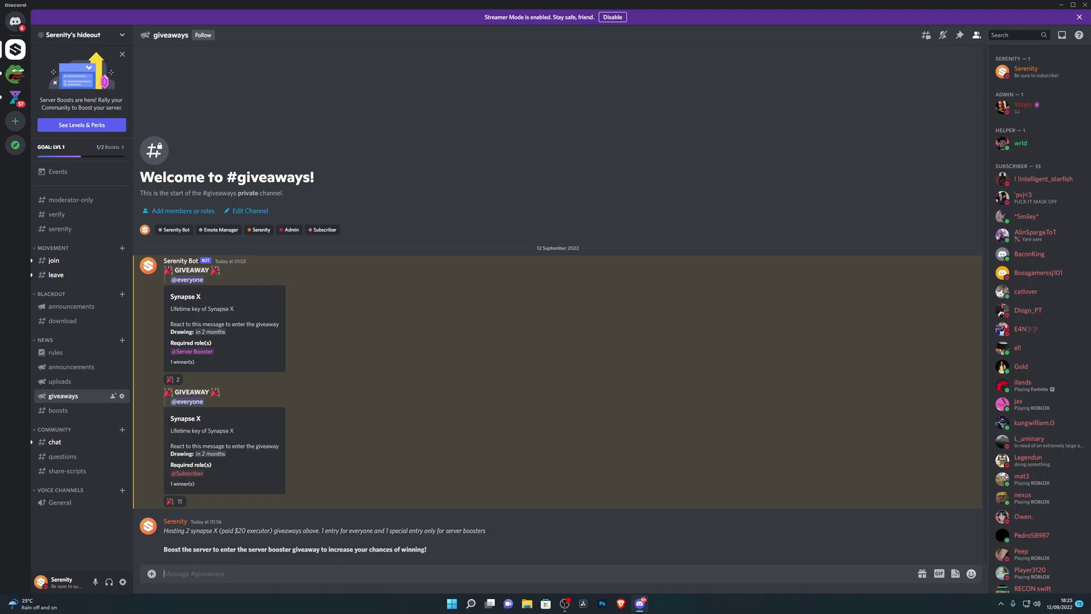
Verify the account in the server's verify channel and return to the giveaways channel
{"action": "left_click", "coordinate": [60, 215]}
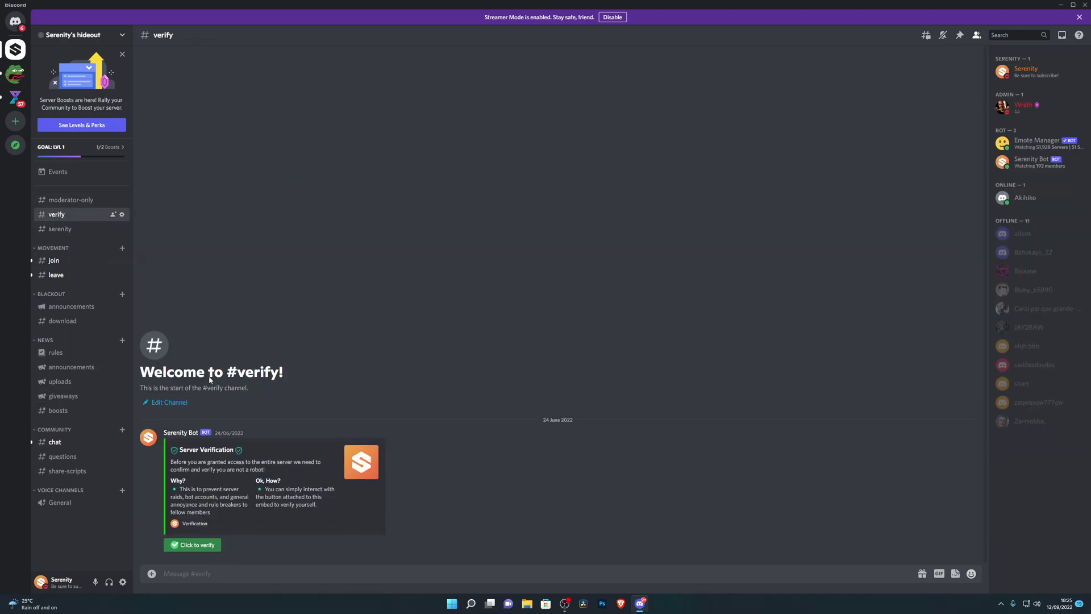
{"action": "left_click", "coordinate": [188, 546]}
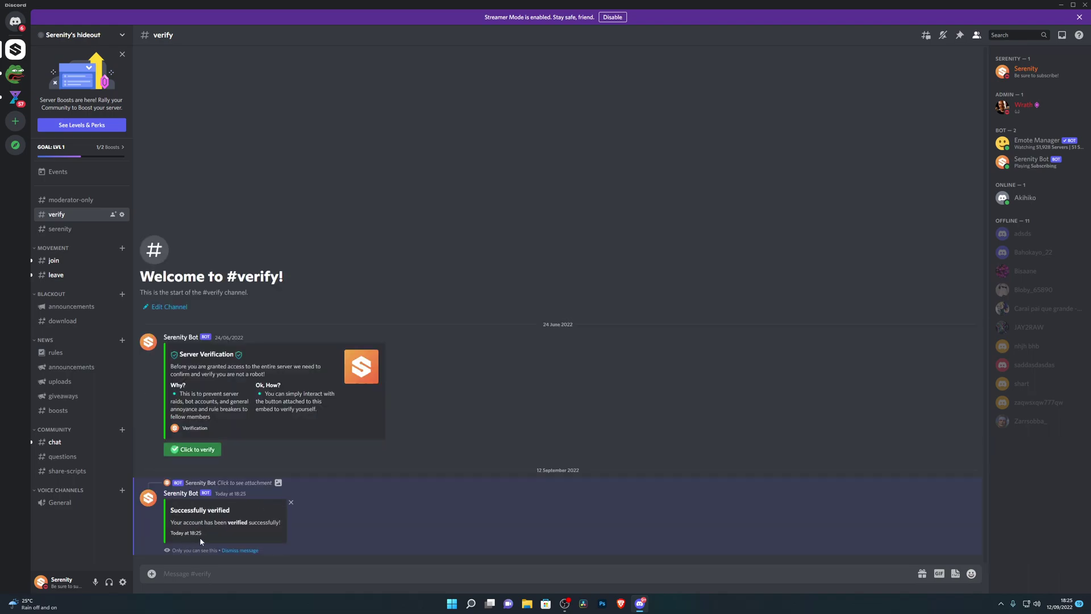
{"action": "left_click", "coordinate": [66, 396]}
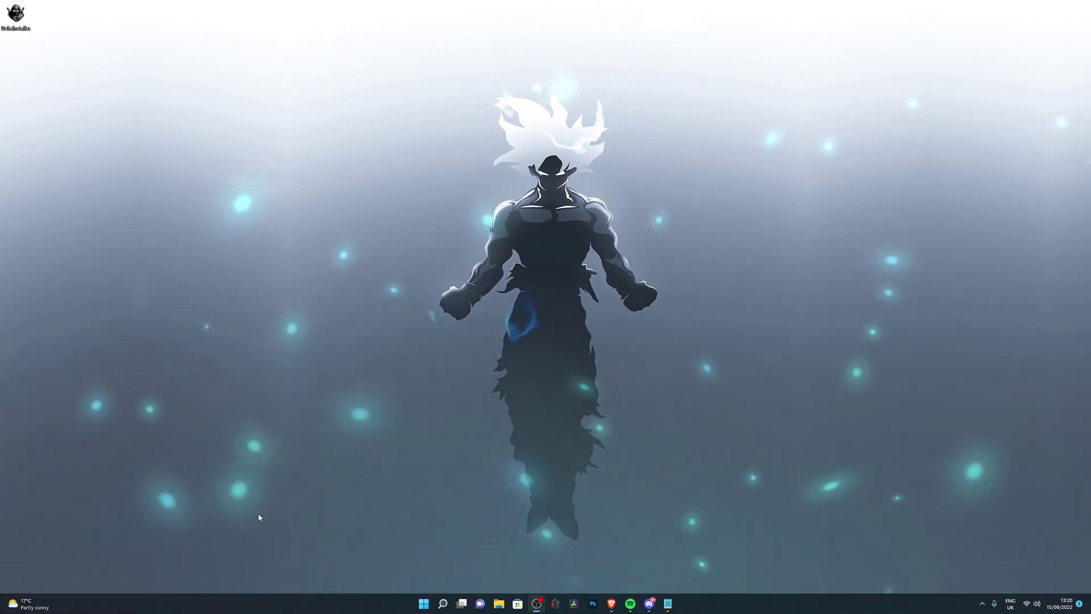
Search Windows for "virus" and open the Virus & threat protection settings
{"action": "key", "text": "super"}
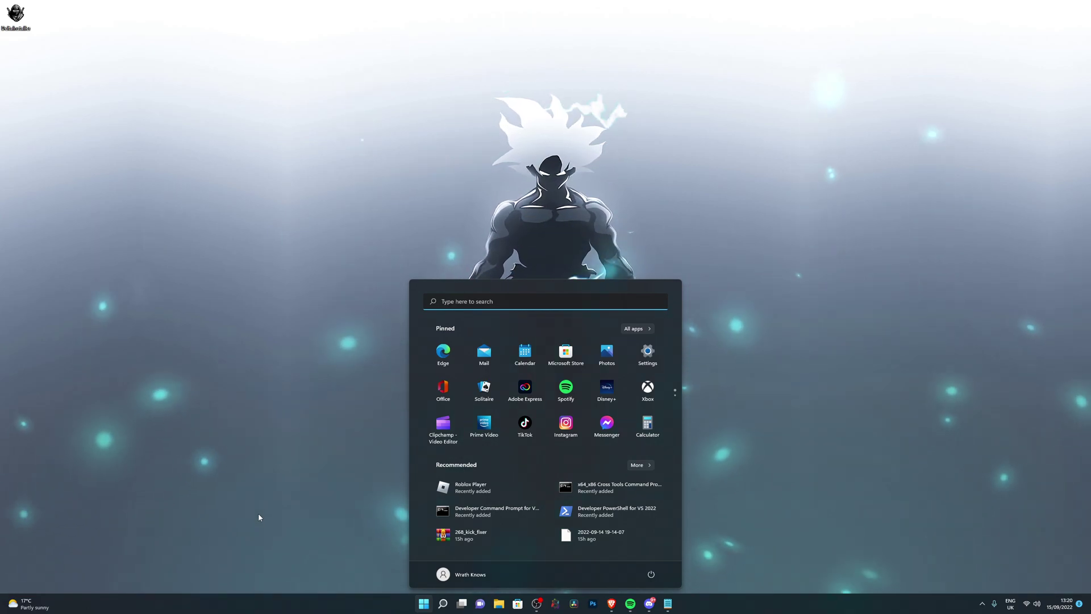
{"action": "key", "text": "super"}
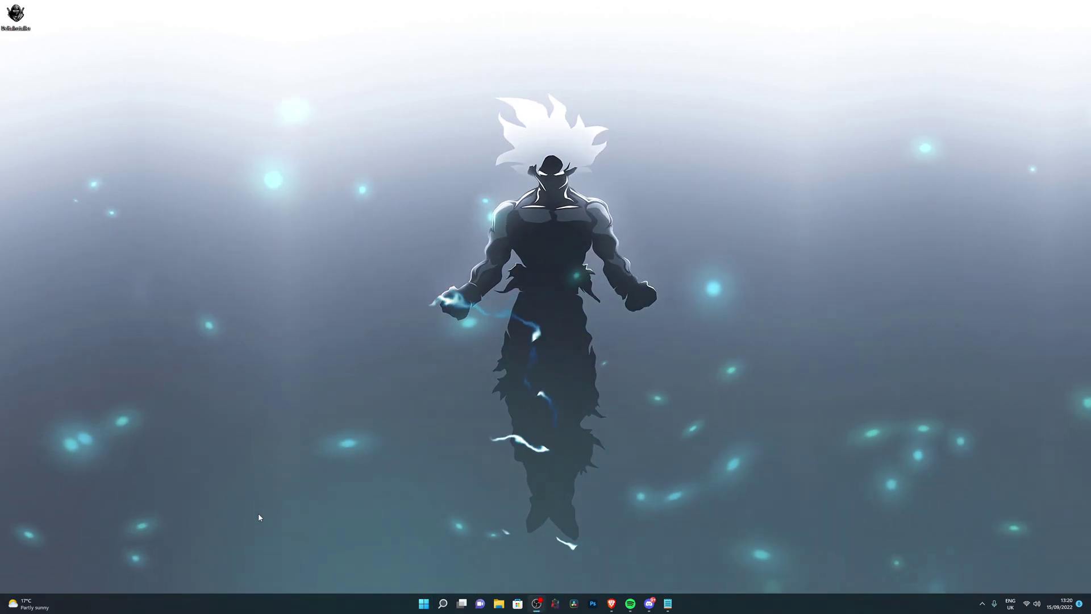
{"action": "key", "text": "super"}
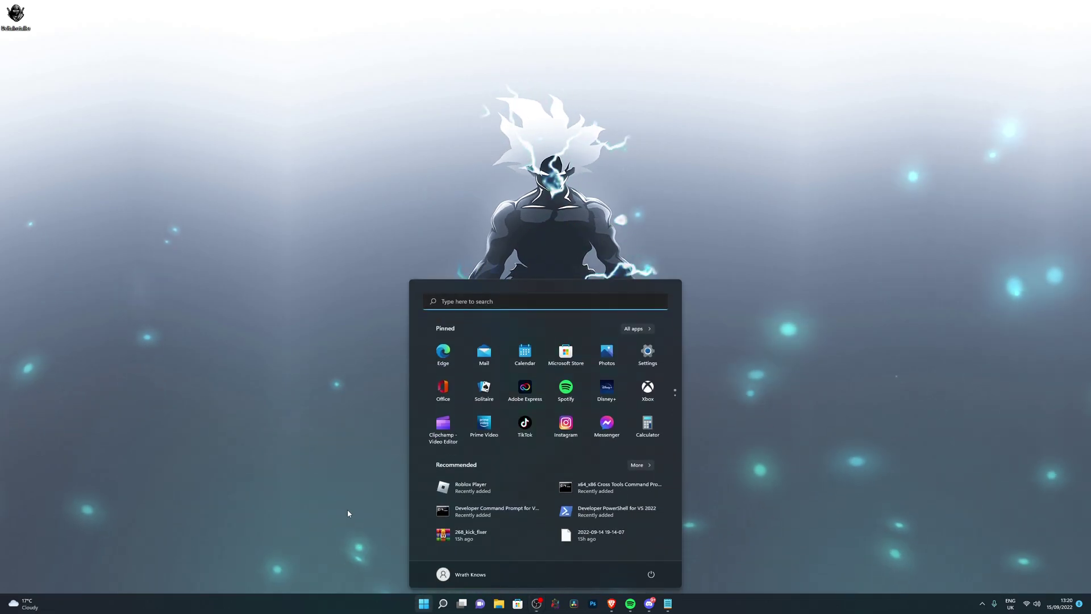
{"action": "type", "text": "virus"}
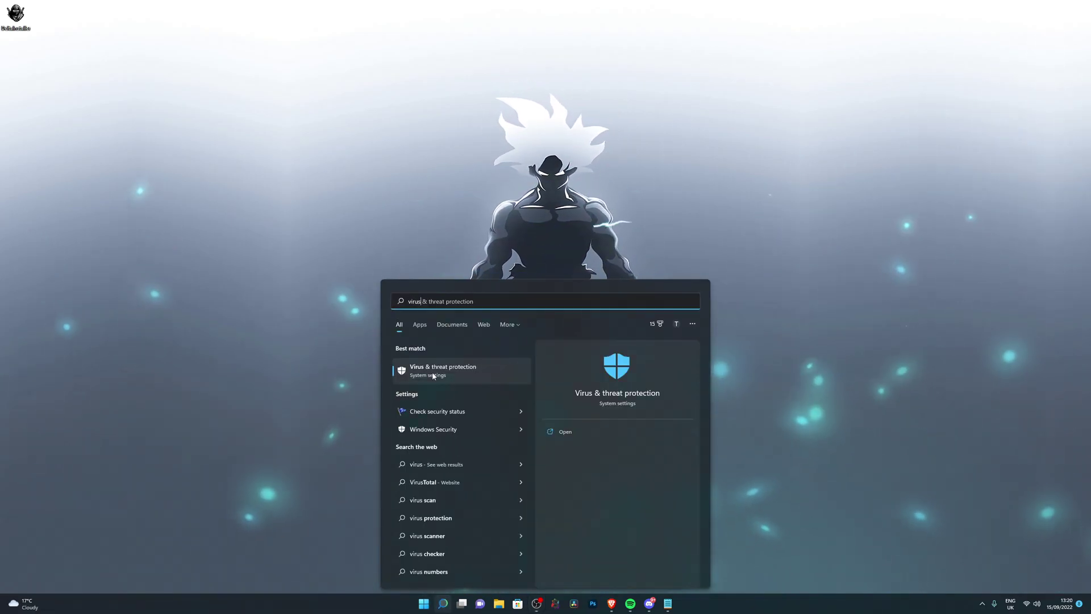
{"action": "left_click", "coordinate": [431, 370]}
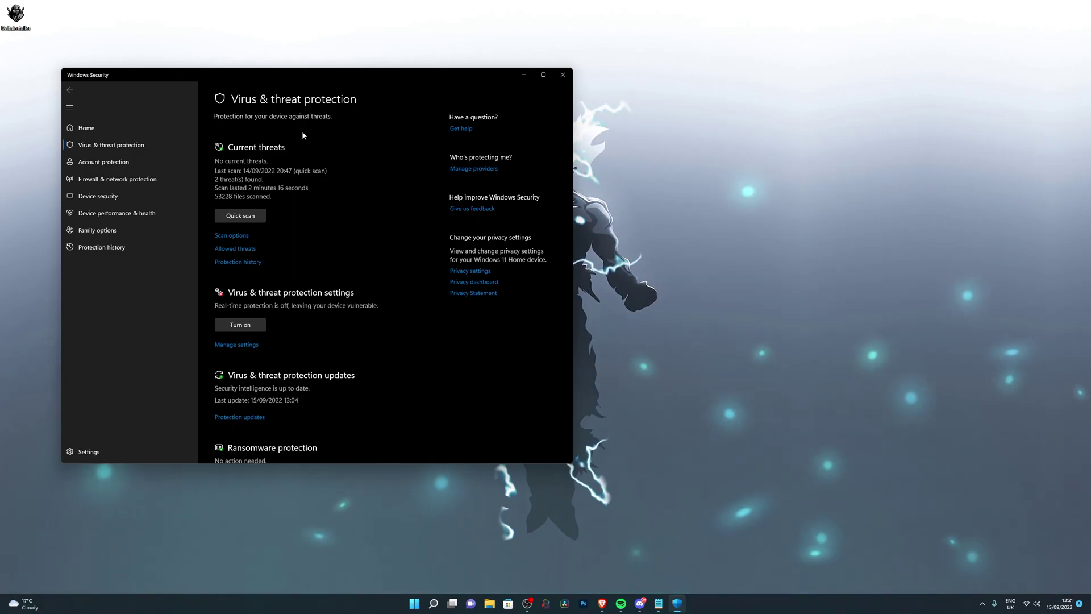
Search Windows for "control", open Control Panel and show the list of programs that can be uninstalled
{"action": "left_click", "coordinate": [414, 603]}
{"action": "type", "text": "con"}
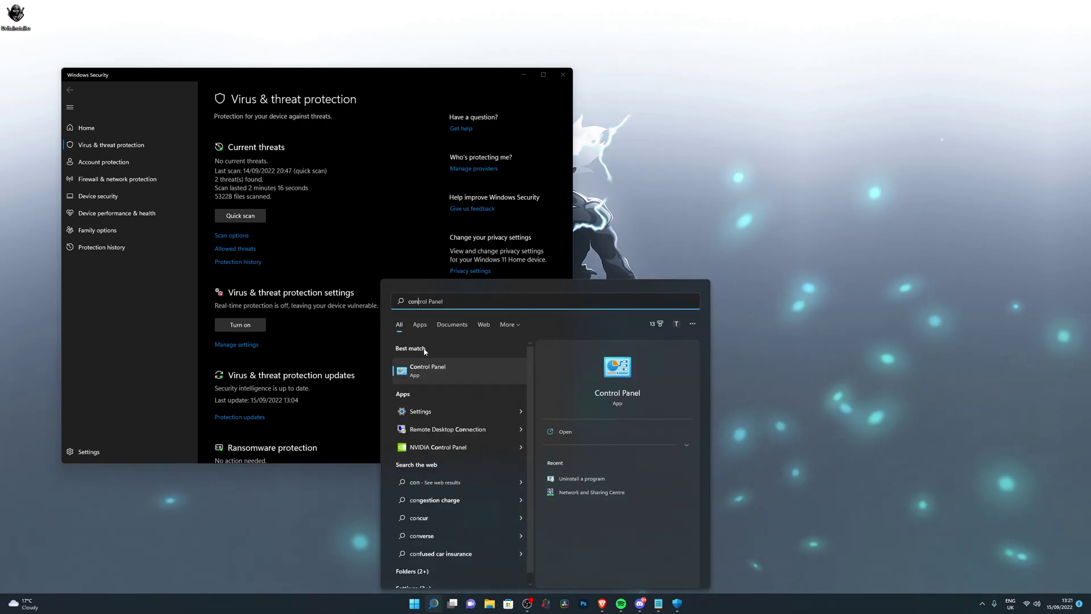
{"action": "key", "text": "BackSpace"}
{"action": "key", "text": "BackSpace"}
{"action": "key", "text": "BackSpace"}
{"action": "type", "text": "c"}
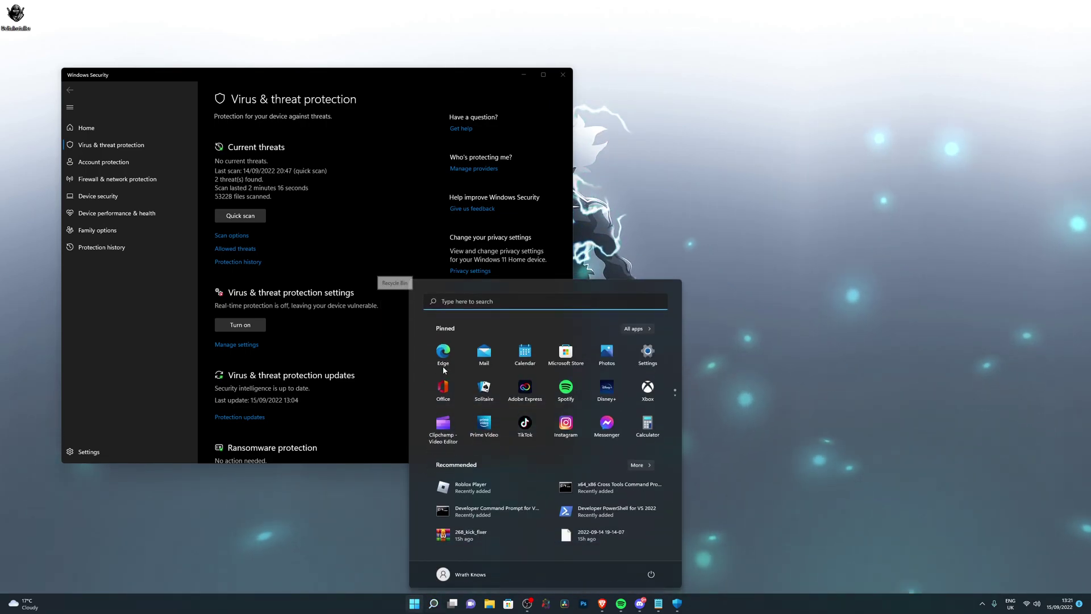
{"action": "type", "text": "ontrol"}
{"action": "left_click", "coordinate": [475, 364]}
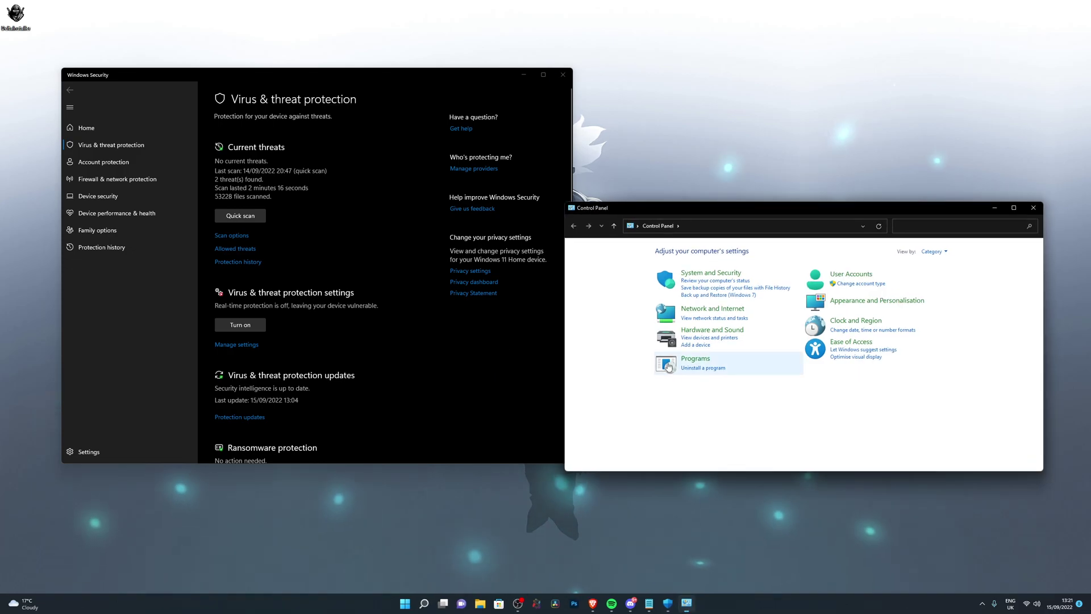
{"action": "left_click", "coordinate": [703, 368]}
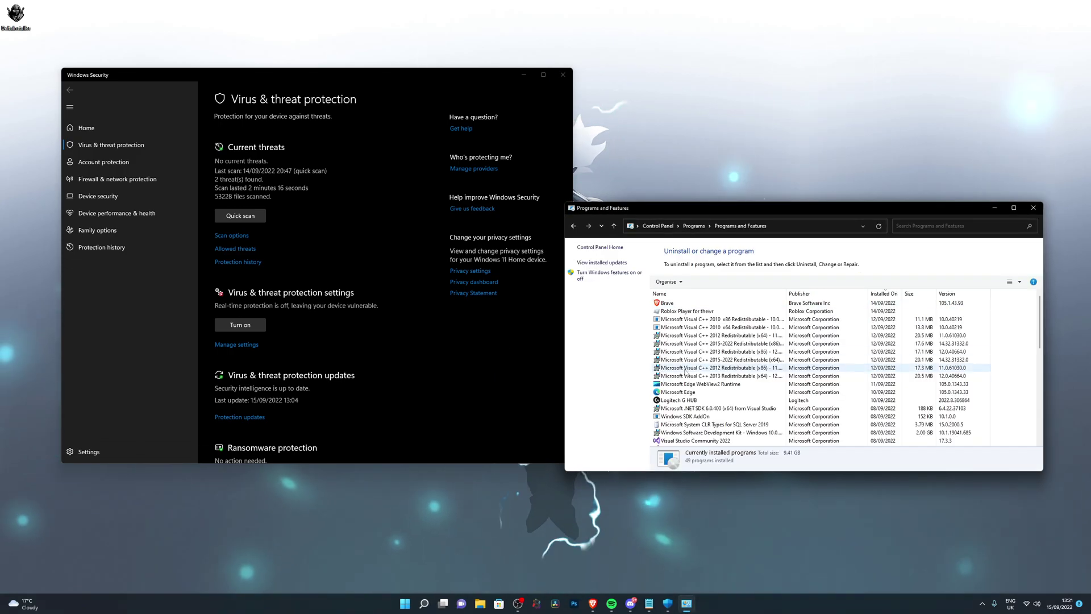
Look through the installed programs in Programs and Features, including OBS Studio's uninstall option, and close the window
{"action": "scroll", "coordinate": [694, 379], "scroll_direction": "down", "scroll_amount": 9}
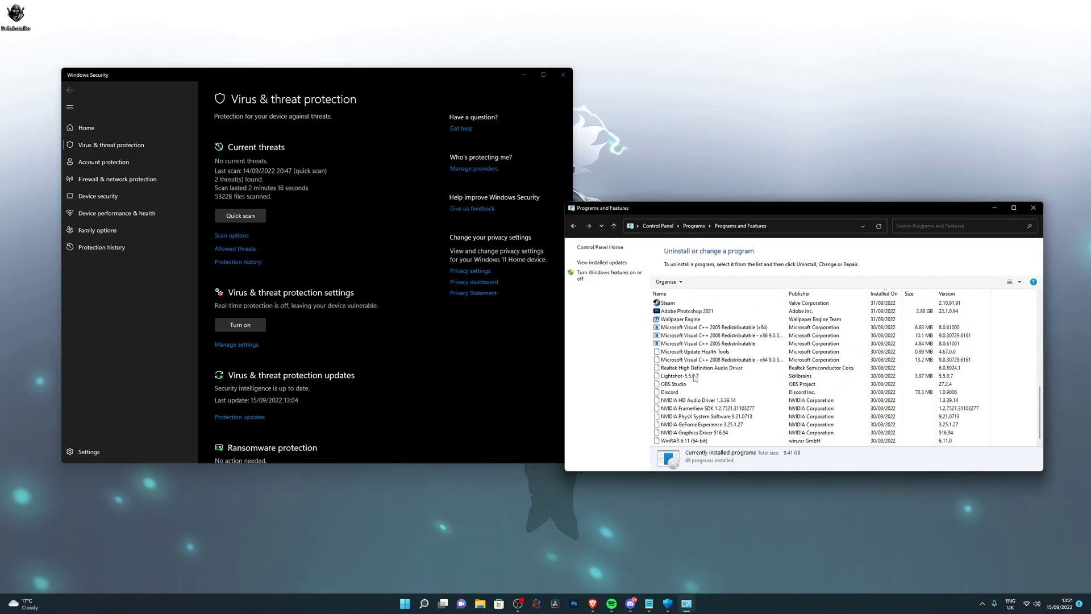
{"action": "scroll", "coordinate": [688, 392], "scroll_direction": "up", "scroll_amount": 3}
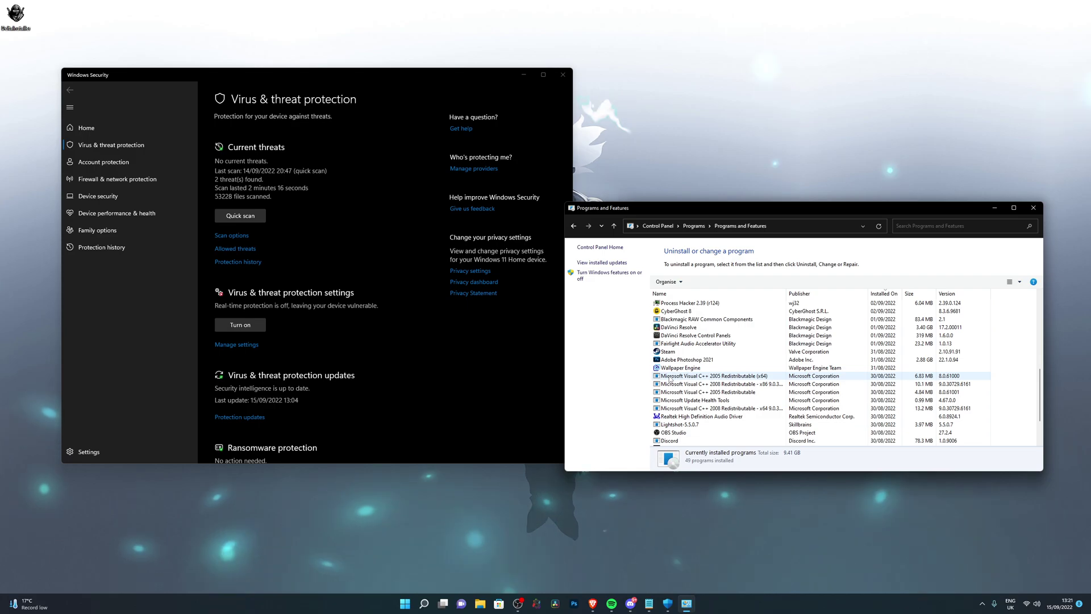
{"action": "scroll", "coordinate": [685, 378], "scroll_direction": "down", "scroll_amount": 3}
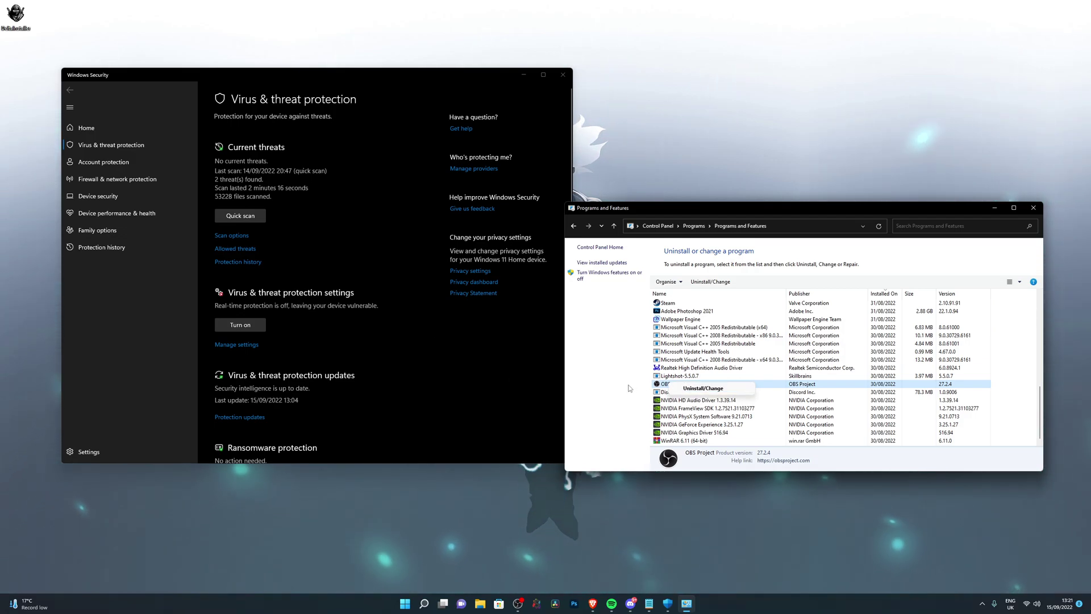
{"action": "left_click", "coordinate": [1033, 208]}
Switch real-time protection on and back off in the Virus & threat protection settings, and close Windows Security
{"action": "left_click_drag", "start_coordinate": [362, 74], "coordinate": [527, 66]}
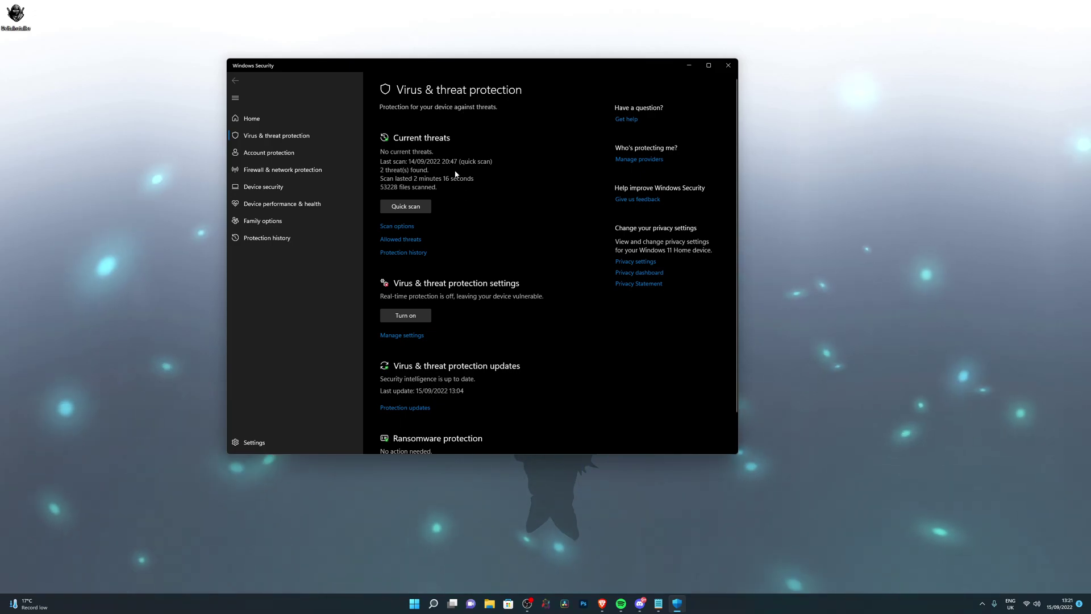
{"action": "left_click", "coordinate": [408, 336]}
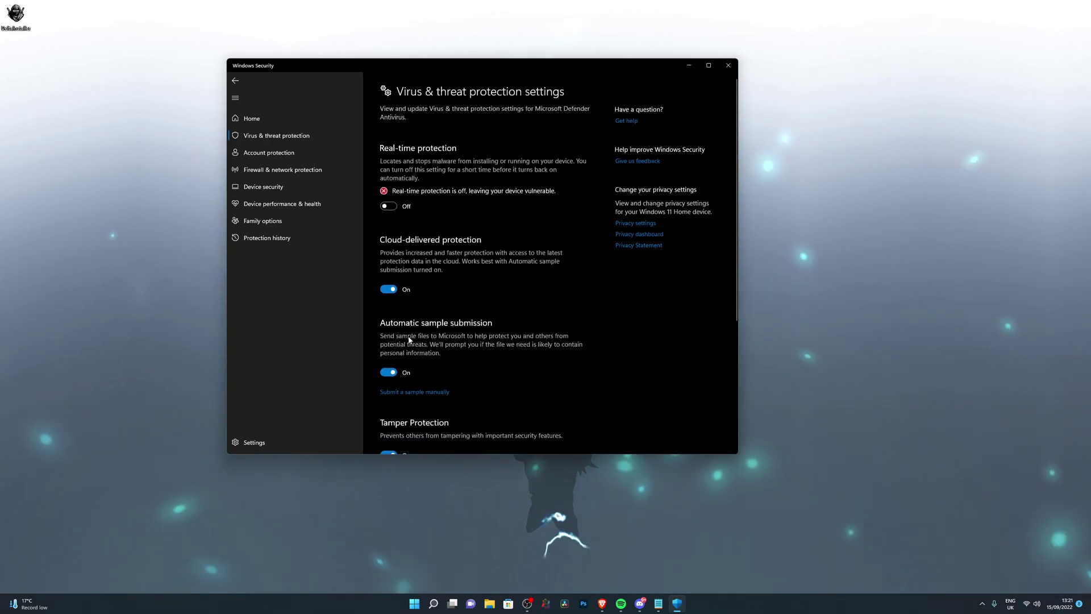
{"action": "left_click", "coordinate": [389, 204]}
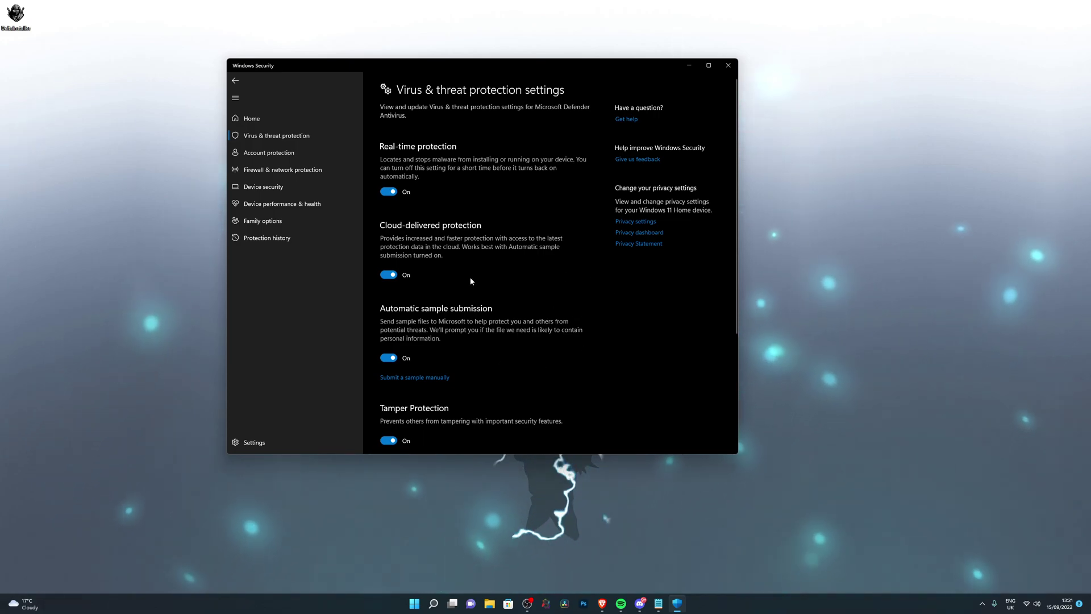
{"action": "left_click", "coordinate": [388, 192]}
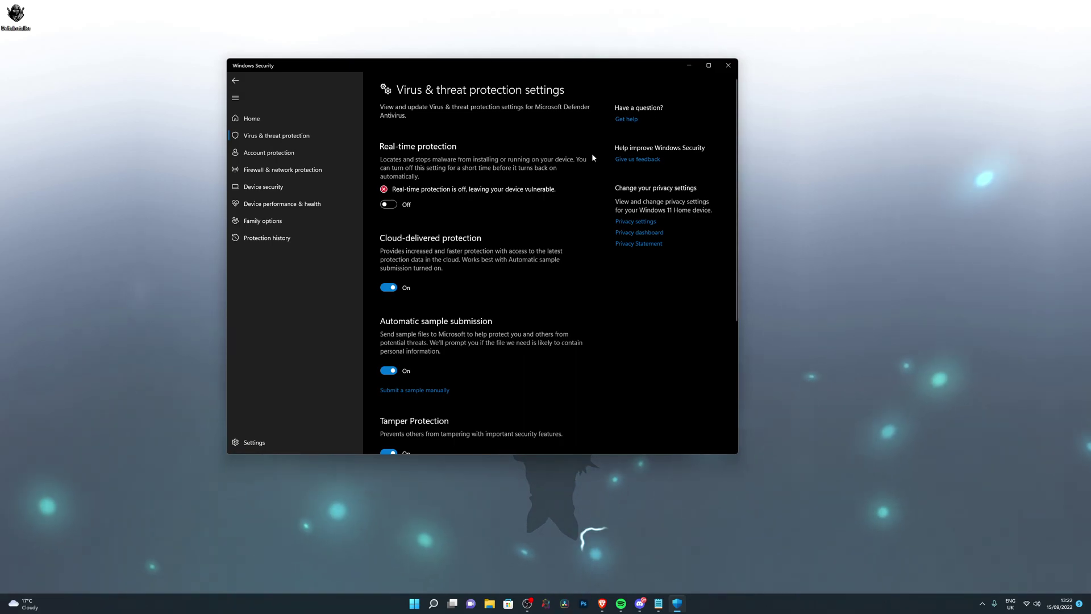
{"action": "left_click", "coordinate": [728, 65]}
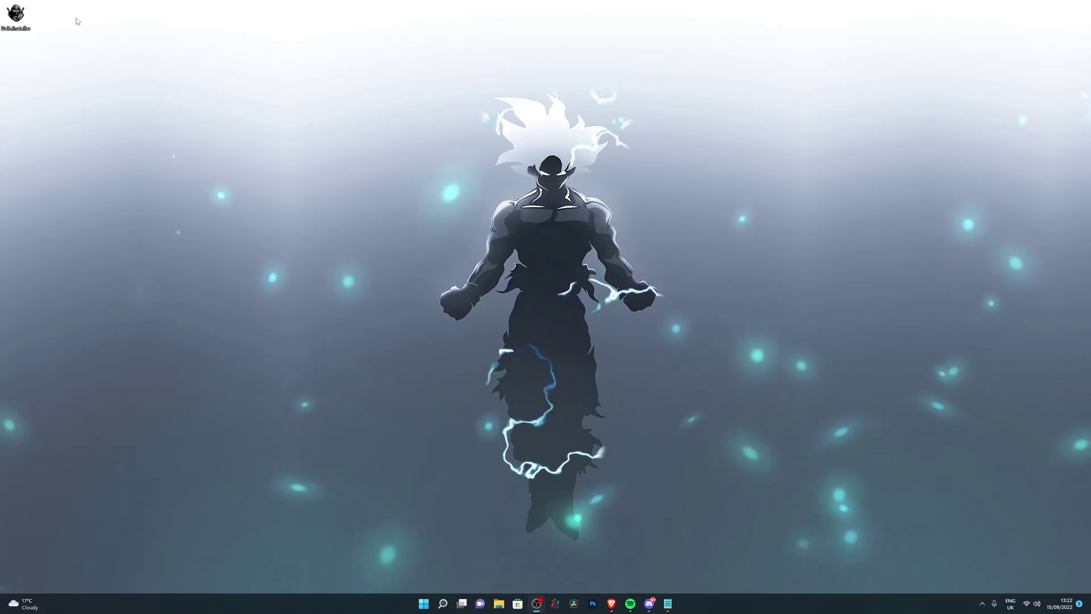
Run the Delta launcher from the desktop, close the Delta Exploits and Discord browser tabs, and minimise the browser
{"action": "left_click_drag", "start_coordinate": [18, 15], "coordinate": [687, 226]}
{"action": "key", "text": "Return"}
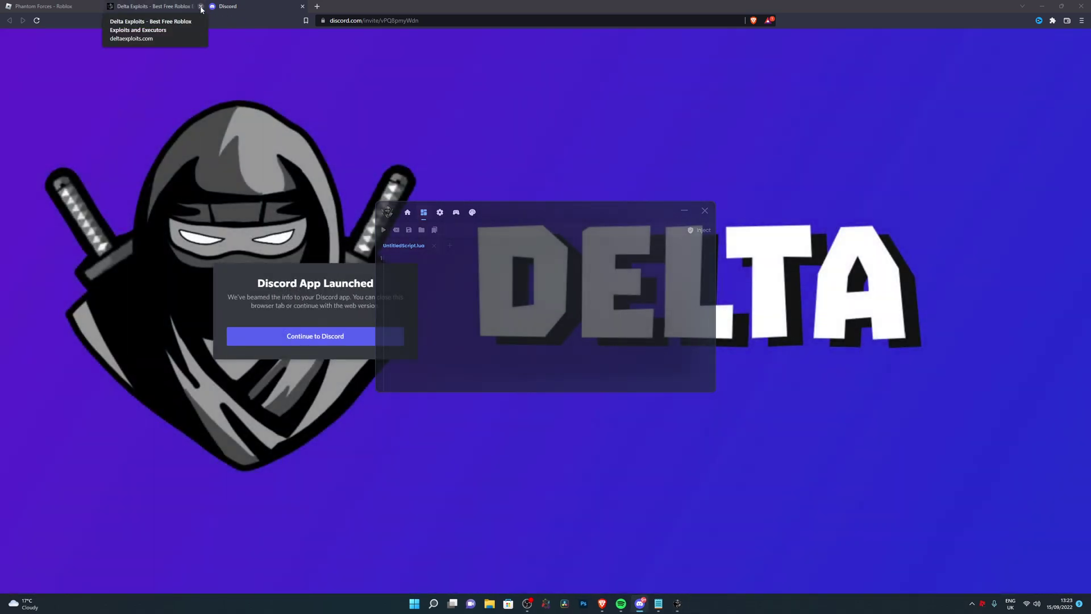
{"action": "left_click", "coordinate": [201, 7]}
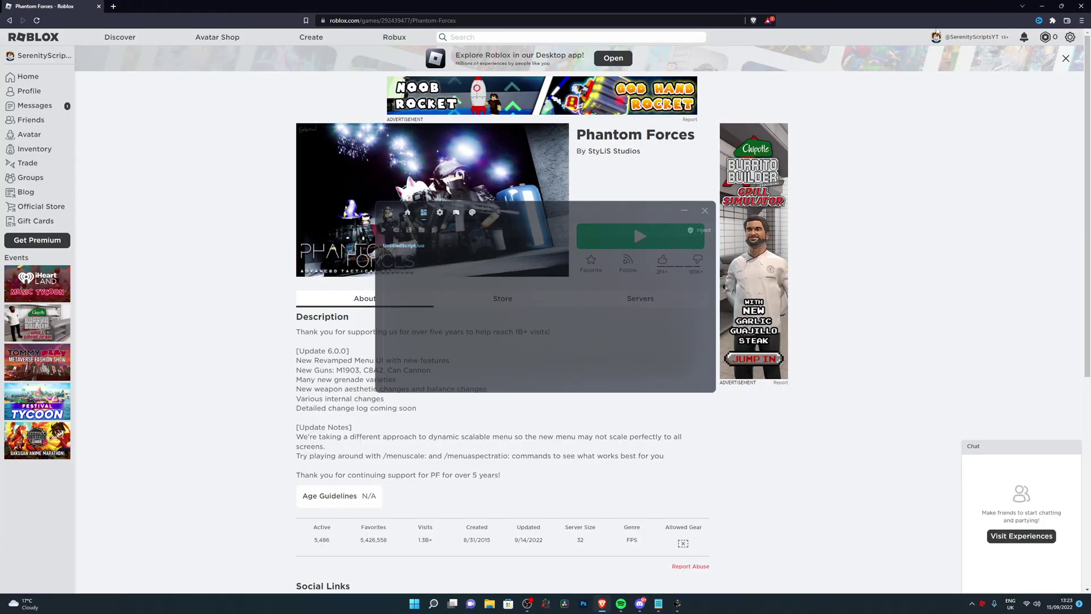
{"action": "left_click", "coordinate": [1042, 7]}
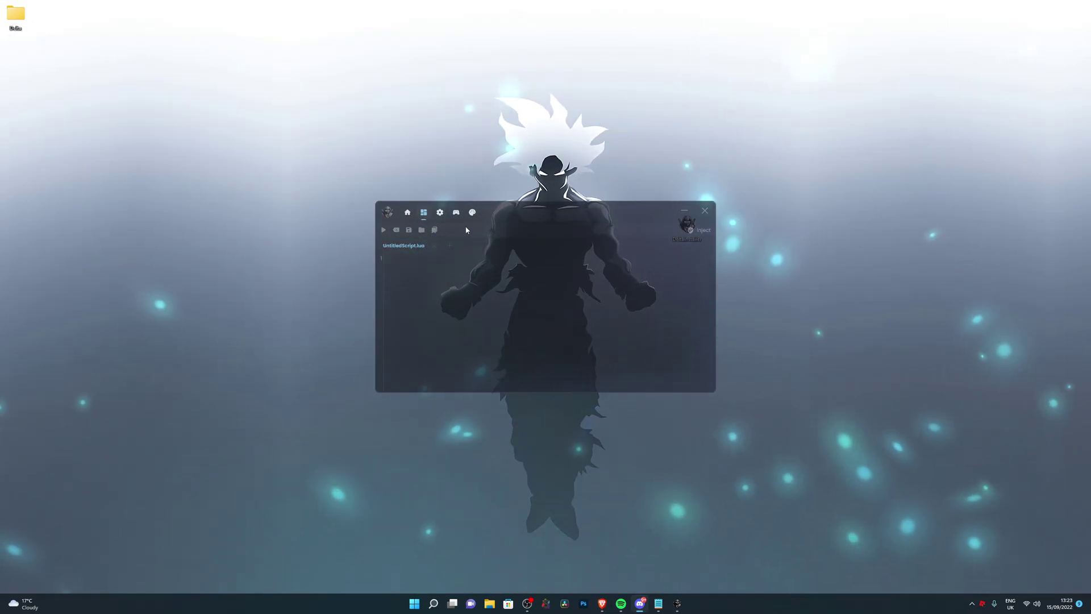
Move the Delta launcher from the desktop into the Delta folder and close the Delta script window
{"action": "left_click_drag", "start_coordinate": [496, 213], "coordinate": [426, 186]}
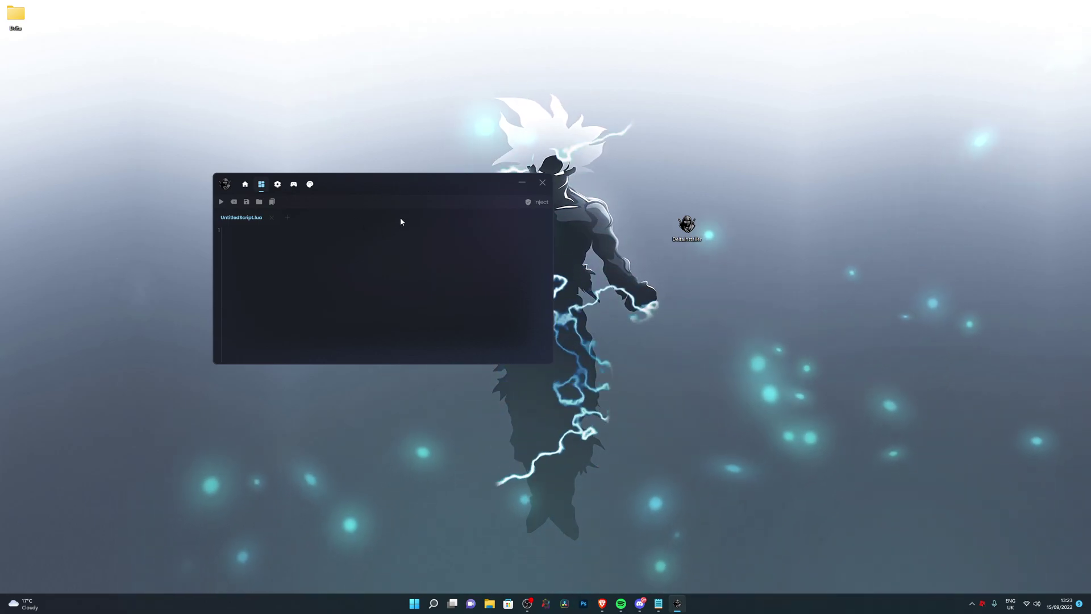
{"action": "left_click_drag", "start_coordinate": [686, 226], "coordinate": [17, 57]}
{"action": "left_click", "coordinate": [48, 91]}
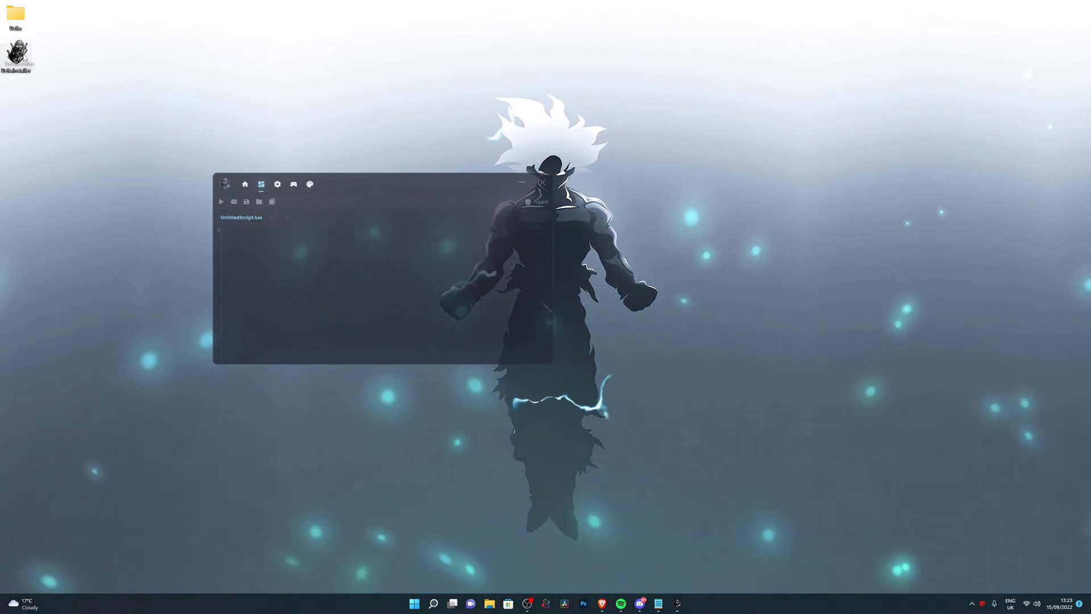
{"action": "left_click_drag", "start_coordinate": [15, 56], "coordinate": [19, 18]}
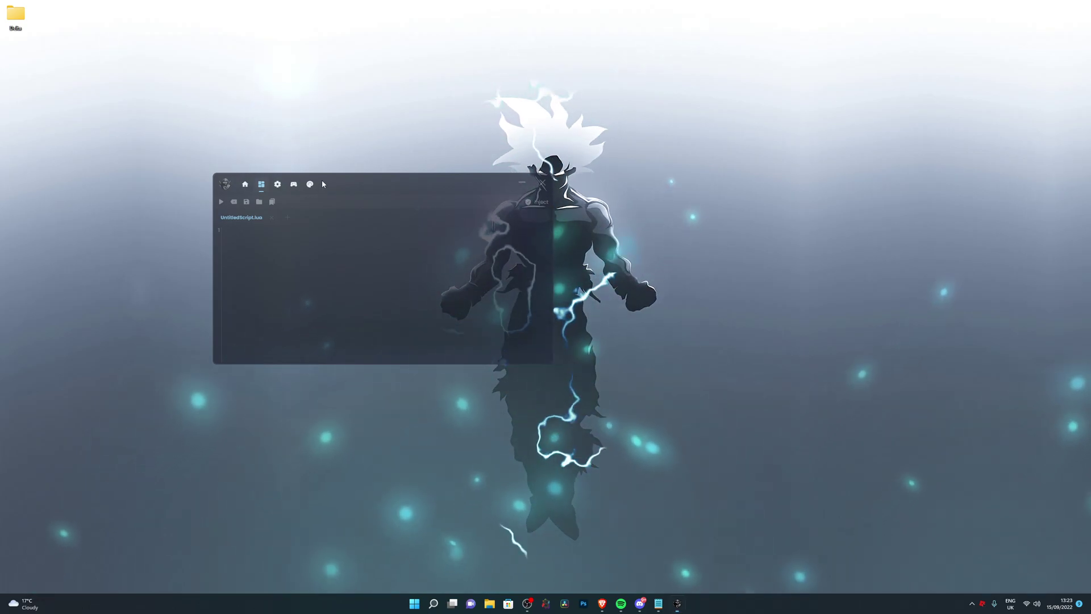
{"action": "left_click_drag", "start_coordinate": [292, 183], "coordinate": [495, 131]}
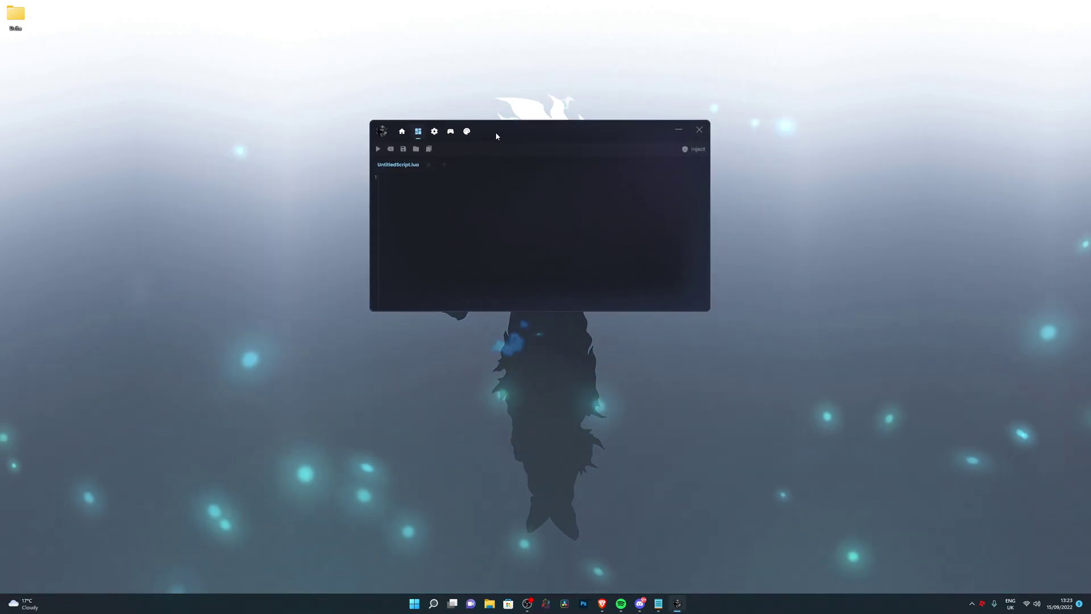
{"action": "left_click", "coordinate": [701, 130]}
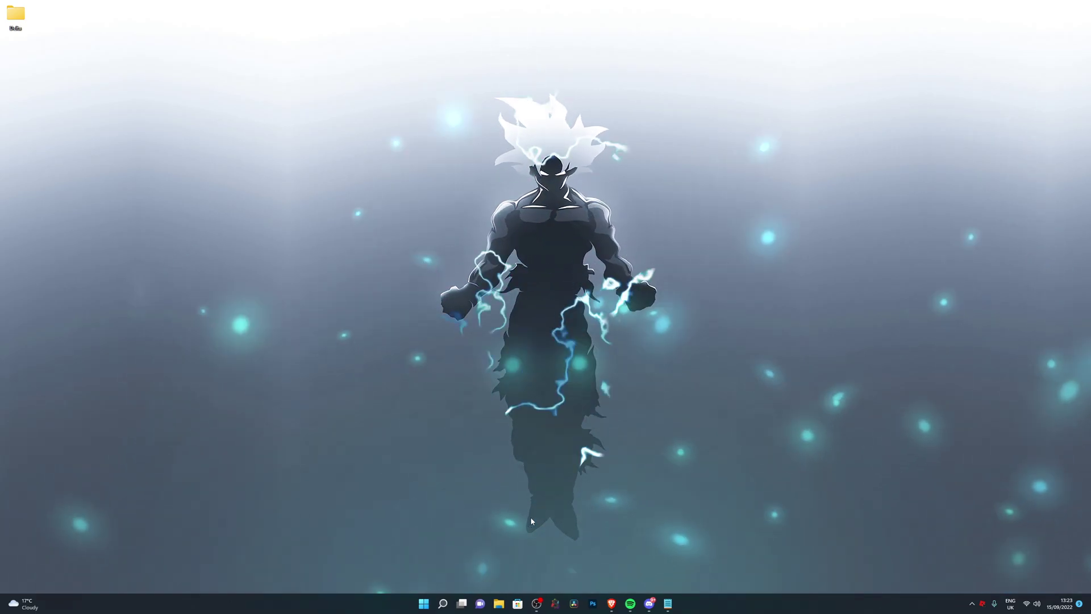
Open the exclusions list for Microsoft Defender Antivirus from the Virus & threat protection settings
{"action": "key", "text": "super"}
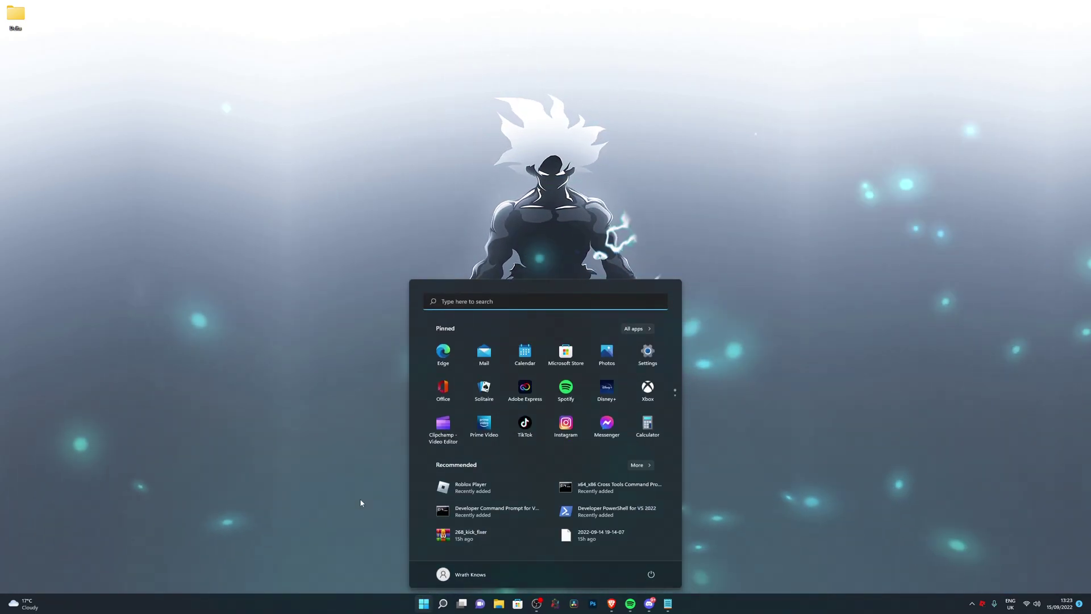
{"action": "type", "text": "virus"}
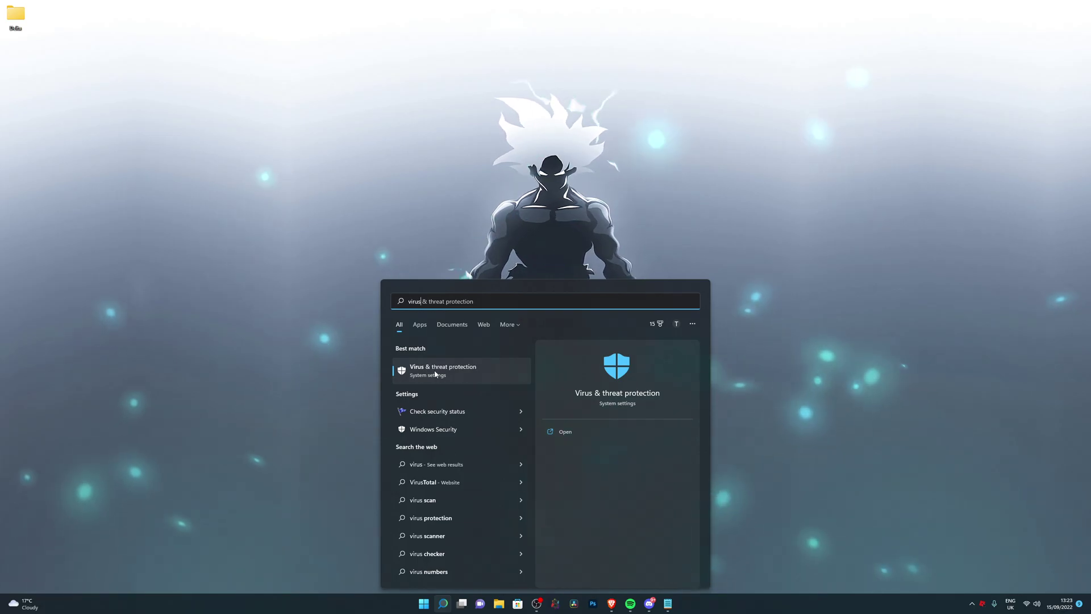
{"action": "left_click", "coordinate": [434, 372]}
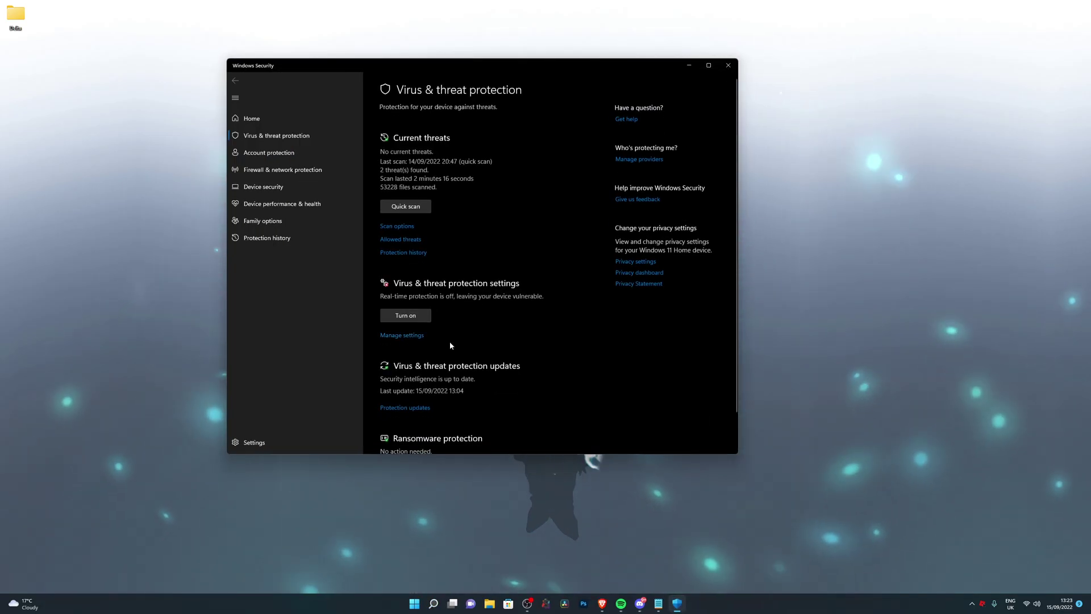
{"action": "left_click", "coordinate": [404, 336]}
{"action": "scroll", "coordinate": [438, 305], "scroll_direction": "down", "scroll_amount": 5}
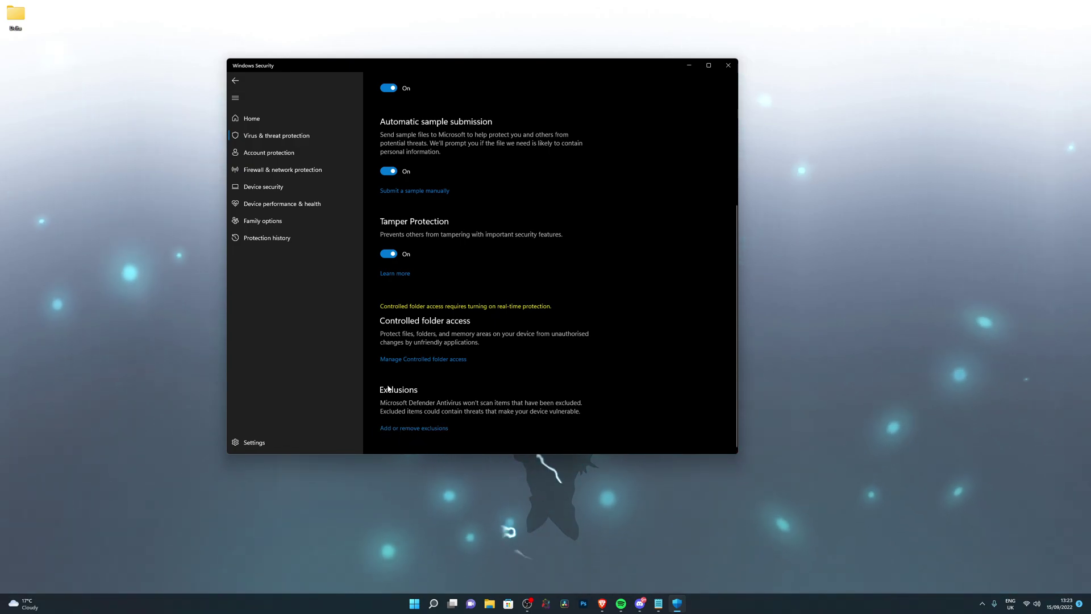
{"action": "left_click", "coordinate": [414, 428]}
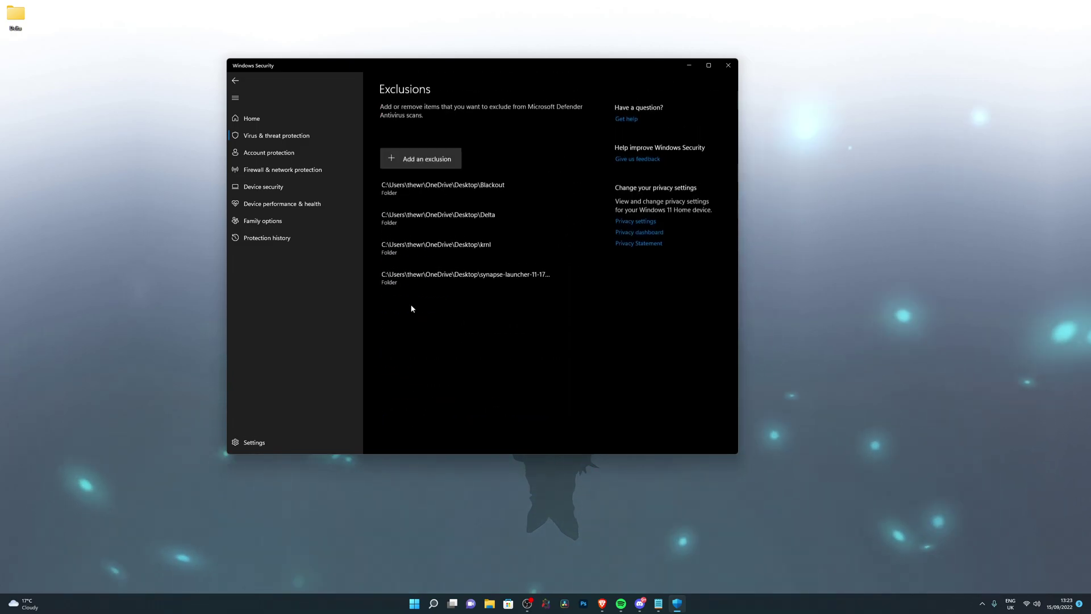
Add the Delta folder on the desktop as a folder exclusion and expand its entry in the exclusions list
{"action": "left_click", "coordinate": [423, 163]}
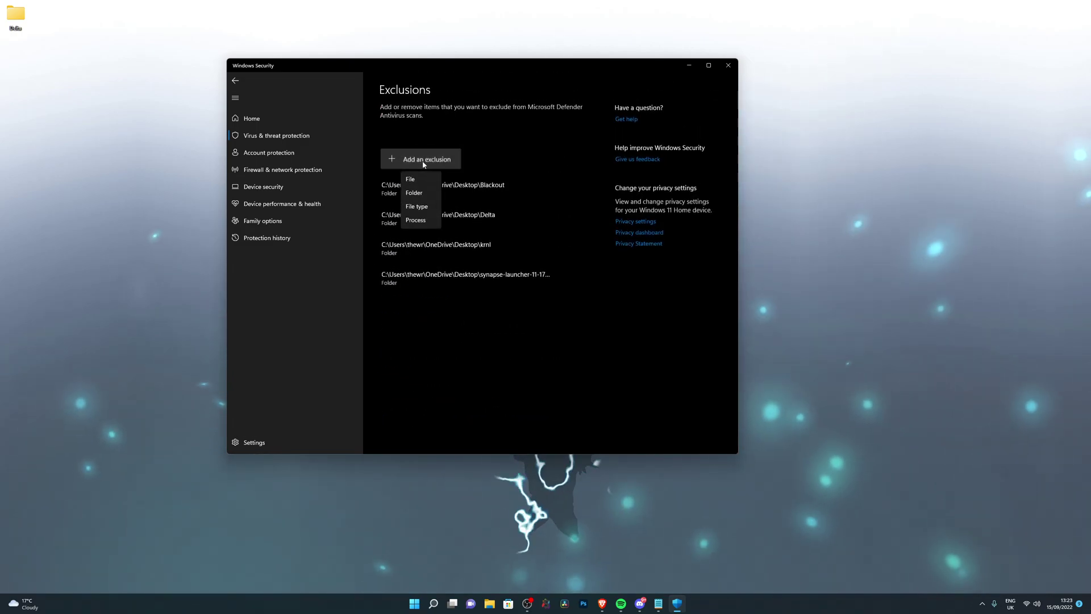
{"action": "left_click", "coordinate": [420, 193]}
{"action": "left_click", "coordinate": [270, 137]}
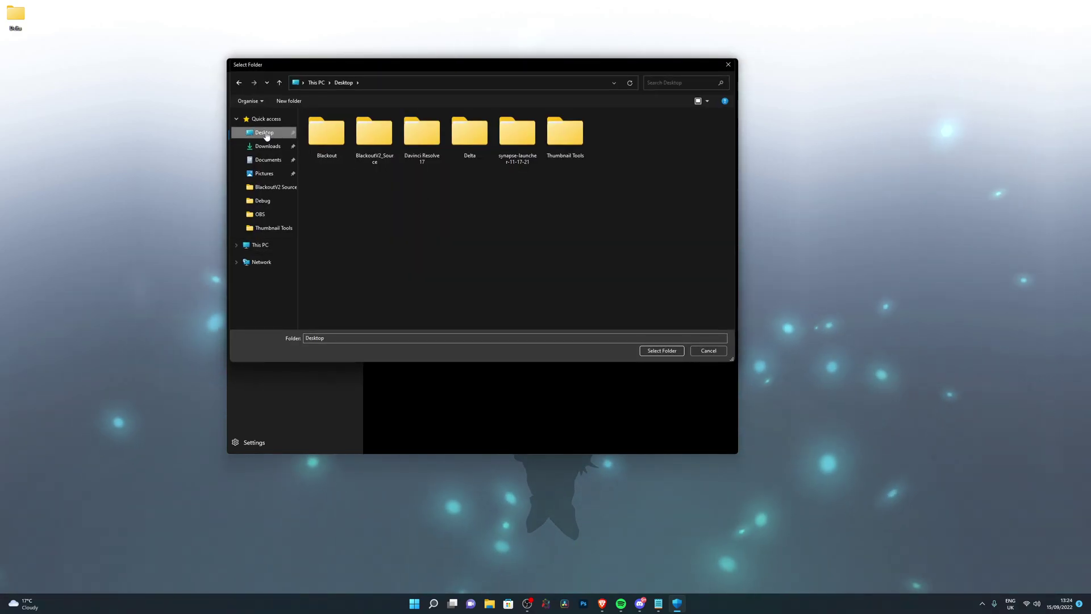
{"action": "double_click", "coordinate": [469, 139]}
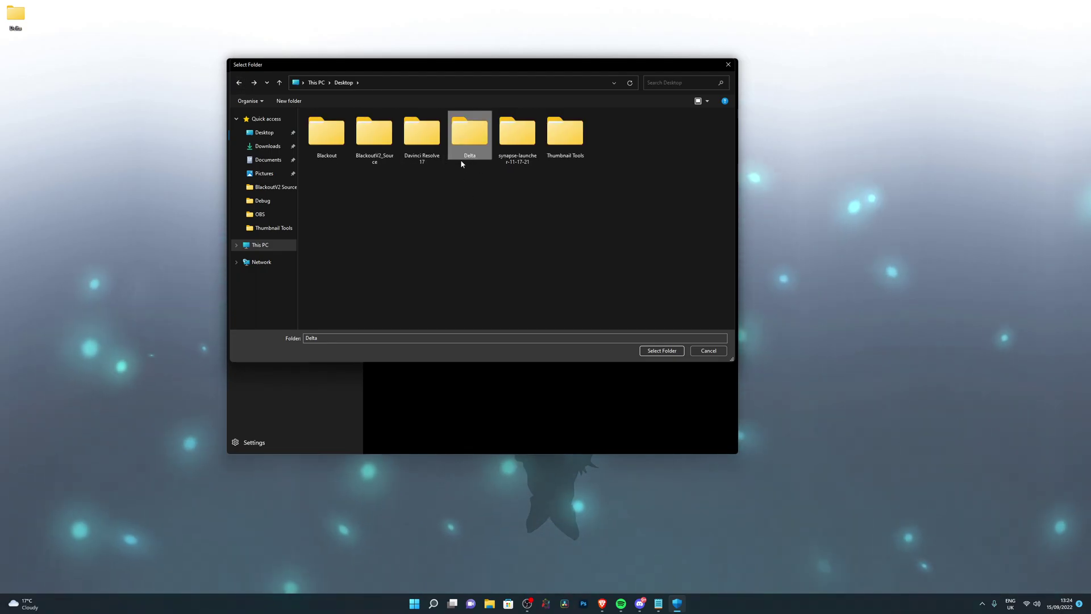
{"action": "left_click", "coordinate": [670, 351]}
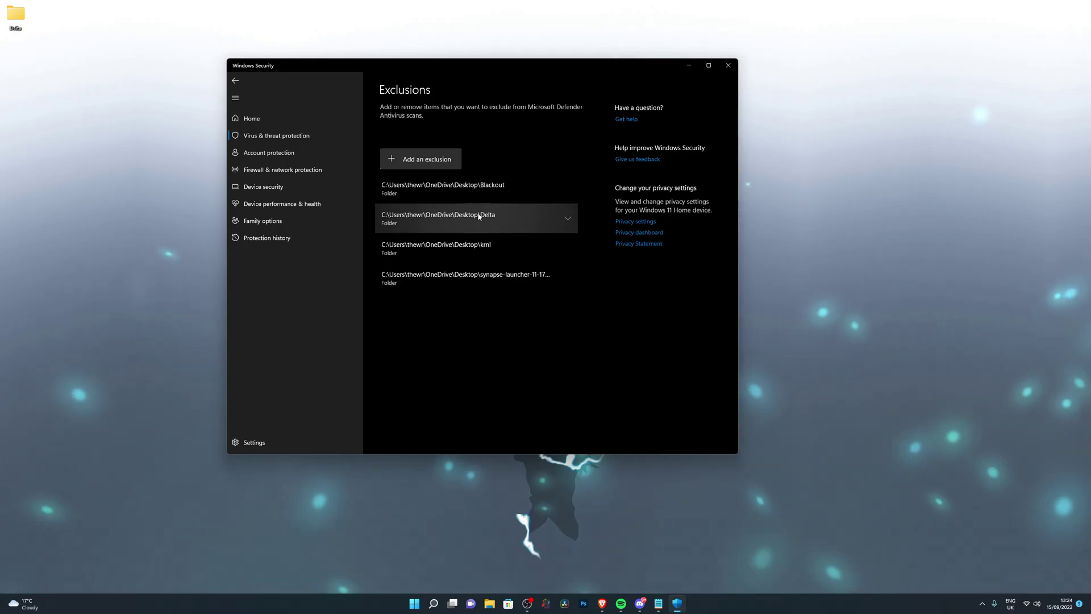
{"action": "left_click", "coordinate": [498, 217]}
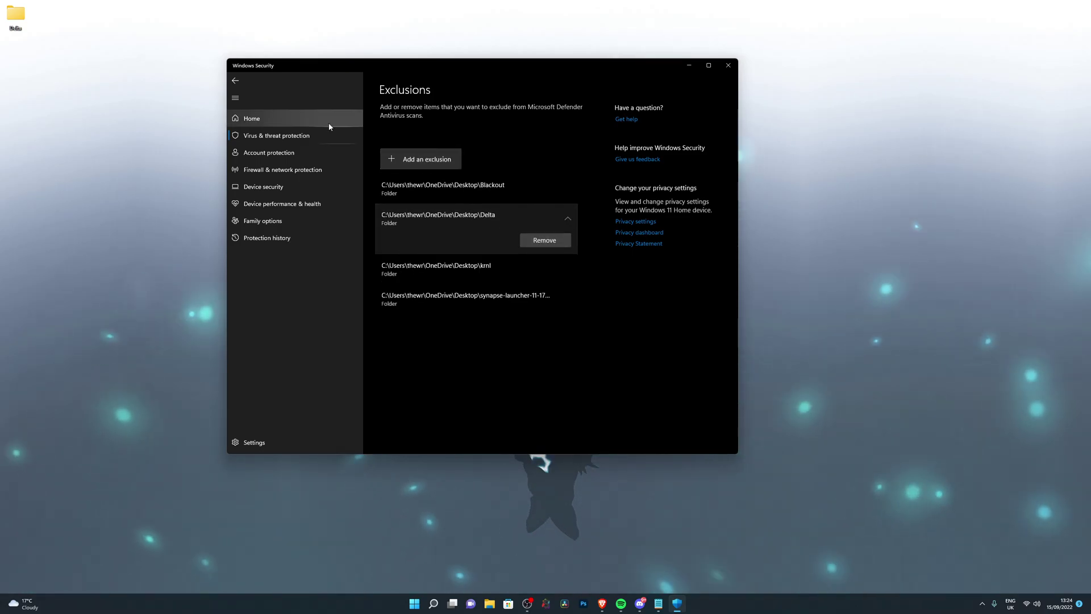
Return to the Virus & threat protection settings, switch real-time protection back on and close Windows Security
{"action": "left_click", "coordinate": [236, 84]}
{"action": "scroll", "coordinate": [448, 279], "scroll_direction": "up", "scroll_amount": 4}
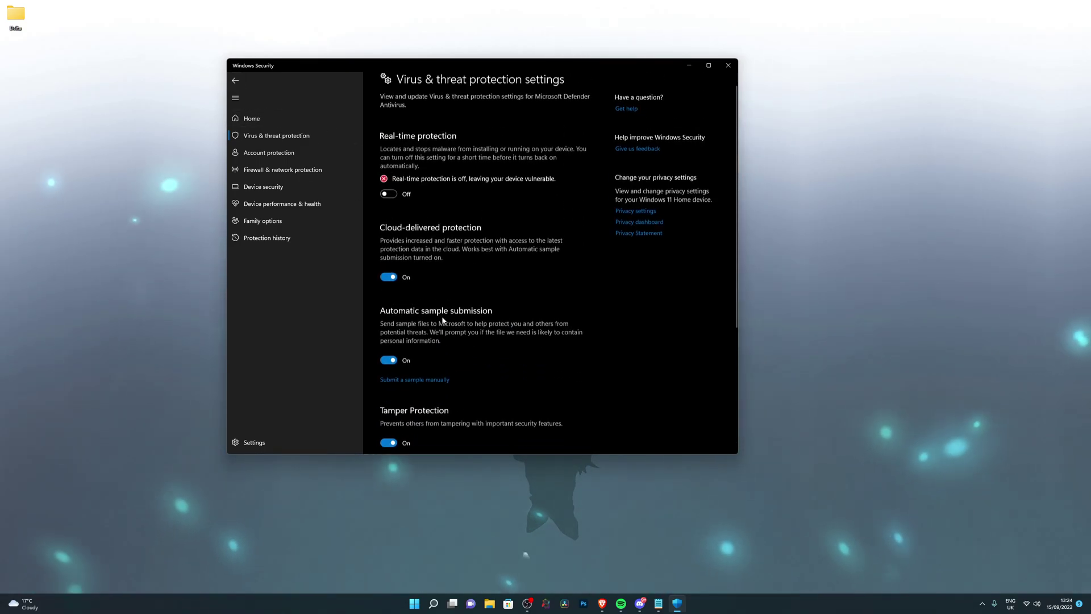
{"action": "left_click", "coordinate": [390, 208]}
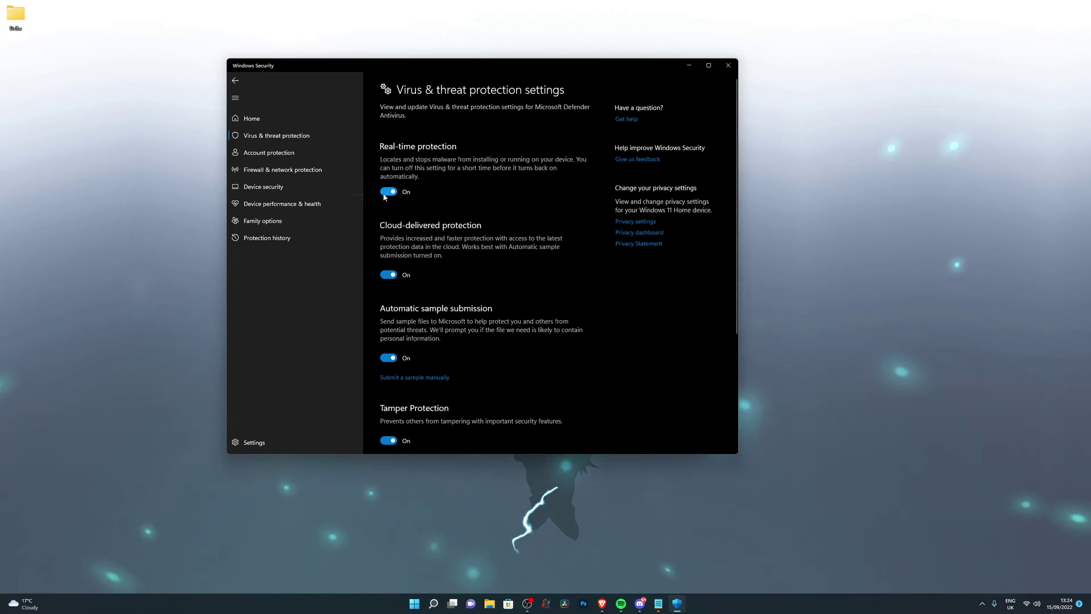
{"action": "left_click", "coordinate": [734, 71]}
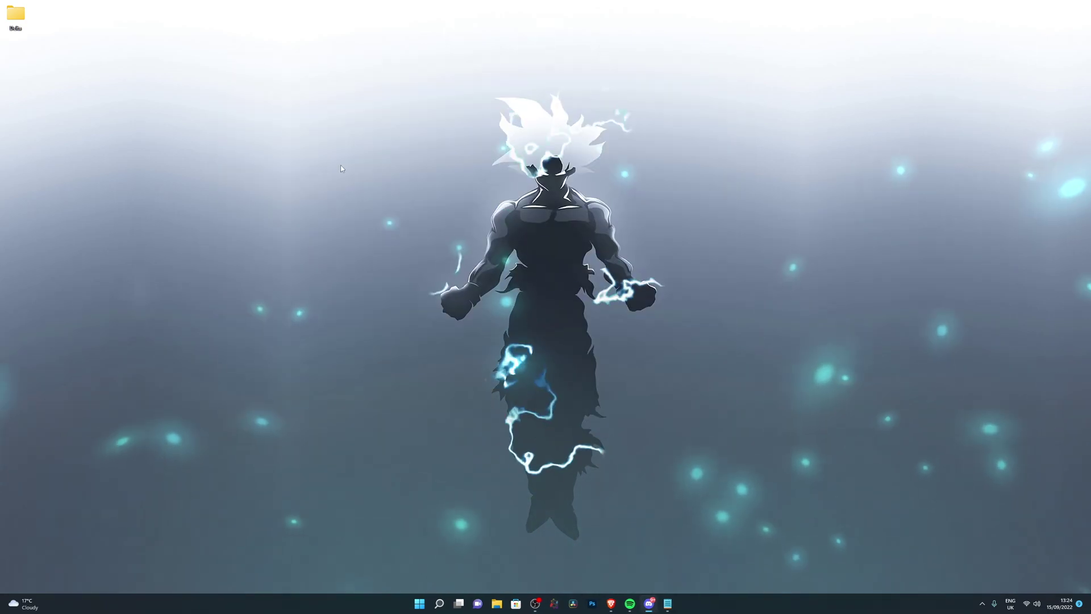
Move the Delta folder towards the middle of the desktop, and open its FAQ text document to read before closing it
{"action": "left_click_drag", "start_coordinate": [16, 16], "coordinate": [495, 228]}
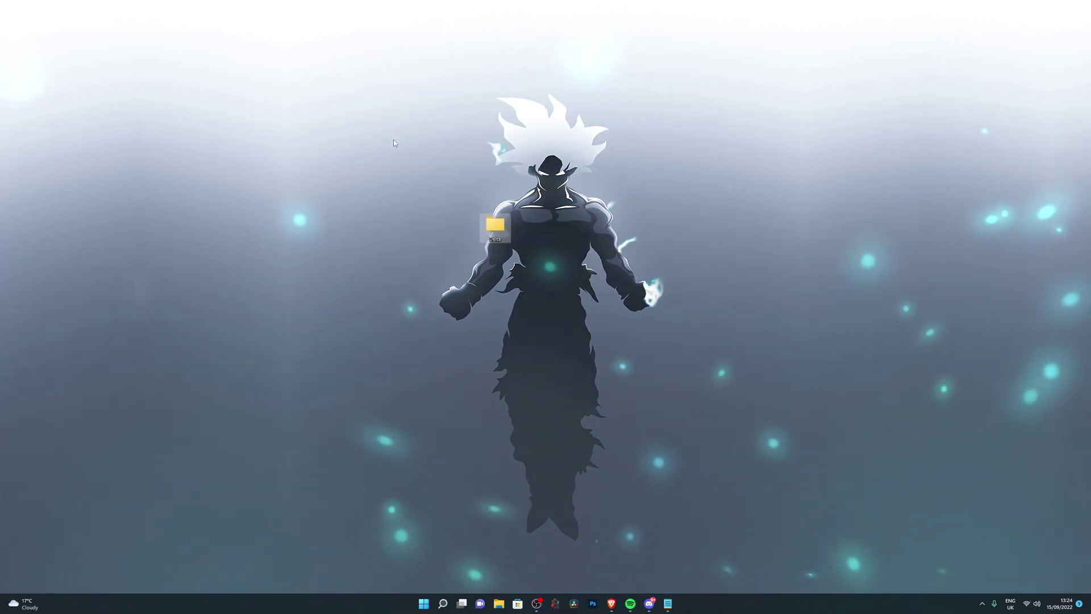
{"action": "left_click_drag", "start_coordinate": [404, 141], "coordinate": [584, 330]}
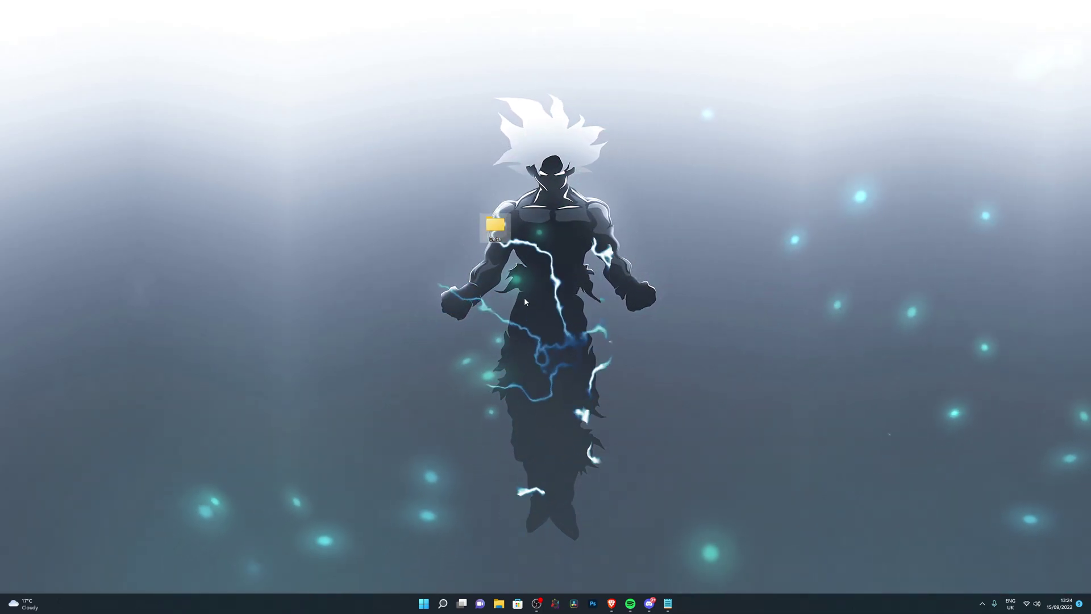
{"action": "double_click", "coordinate": [490, 229]}
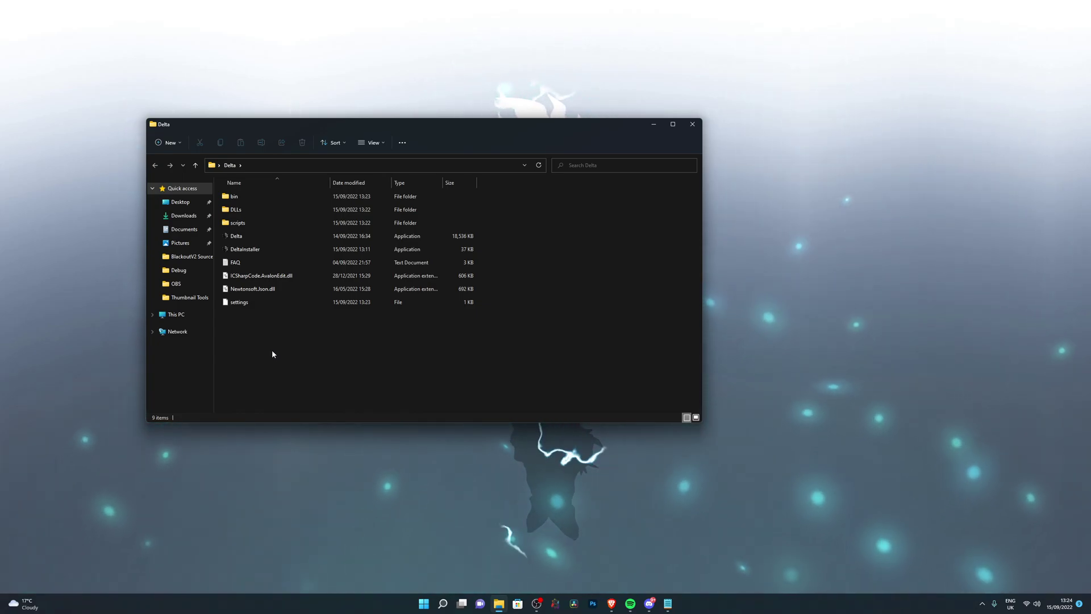
{"action": "double_click", "coordinate": [252, 264]}
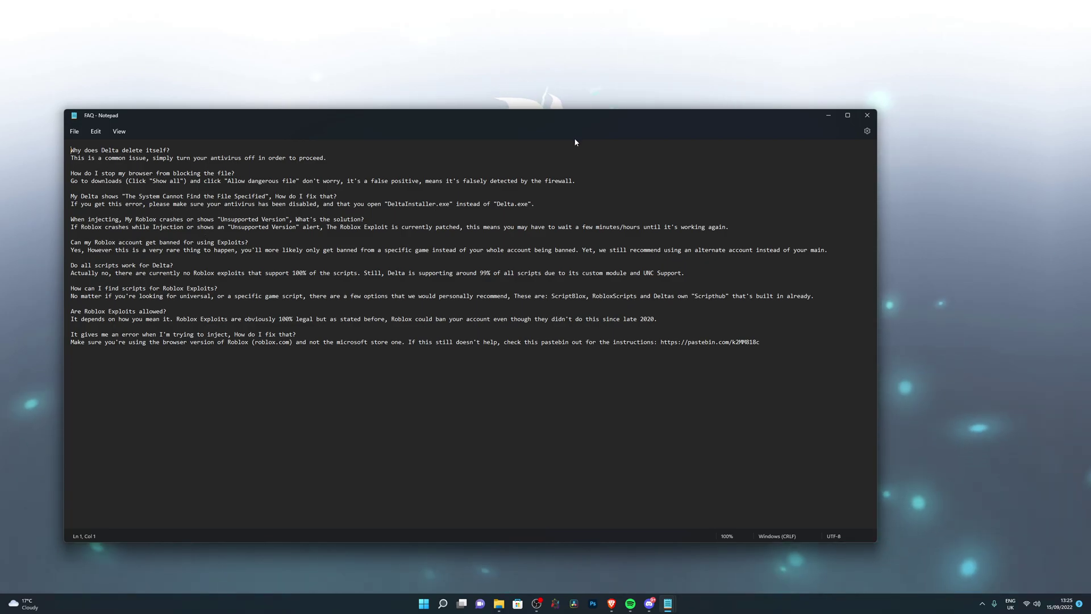
{"action": "left_click", "coordinate": [861, 118]}
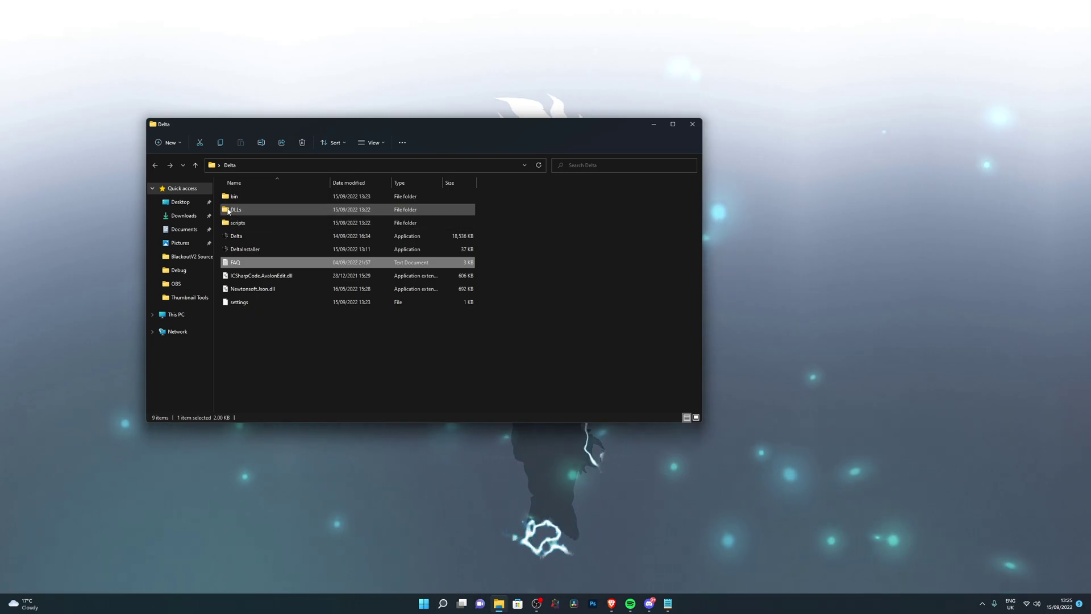
Create a trial text document in Delta's scripts folder, open and close it in Notepad, and delete it
{"action": "double_click", "coordinate": [250, 225]}
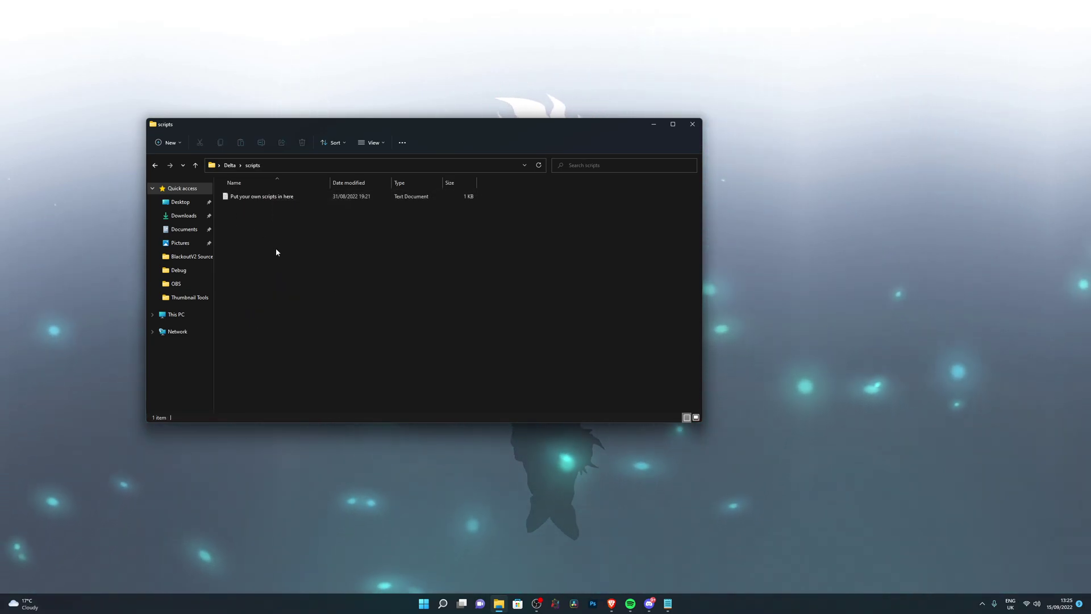
{"action": "left_click_drag", "start_coordinate": [350, 126], "coordinate": [567, 173]}
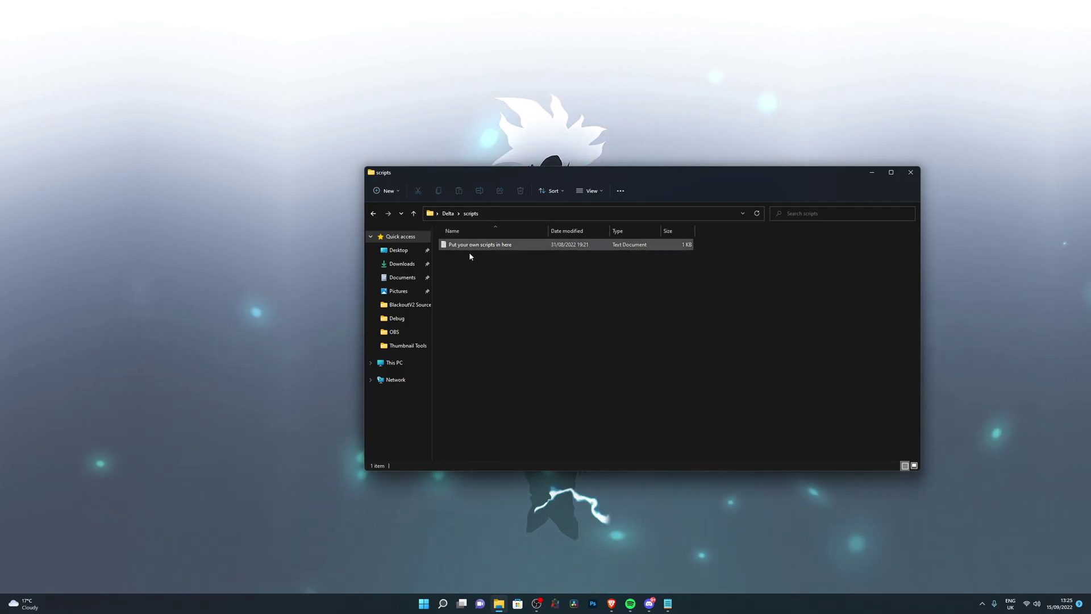
{"action": "right_click", "coordinate": [490, 278]}
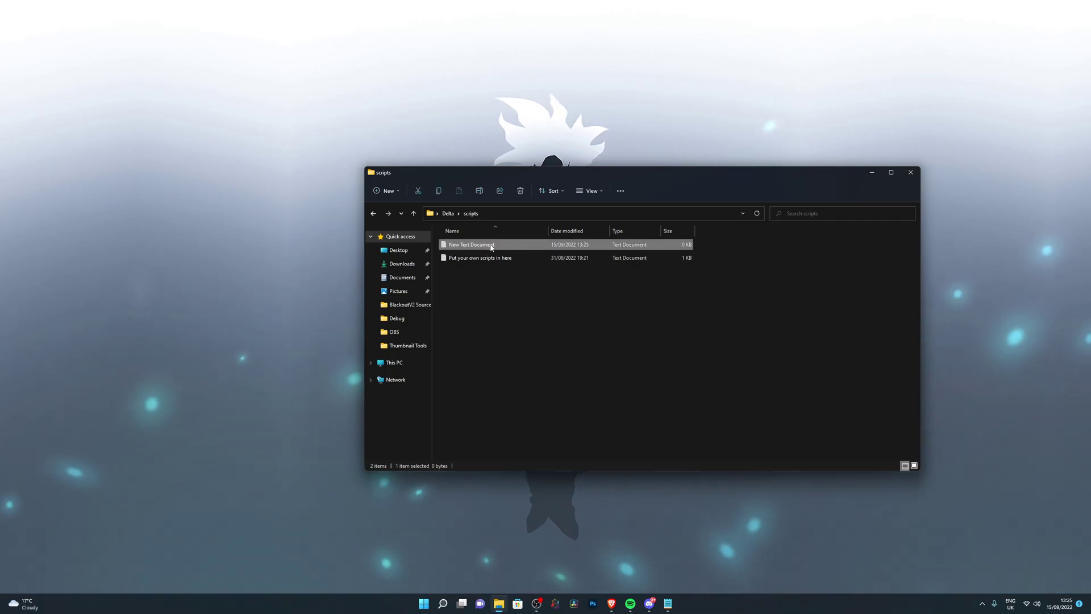
{"action": "double_click", "coordinate": [491, 247]}
{"action": "left_click", "coordinate": [846, 116]}
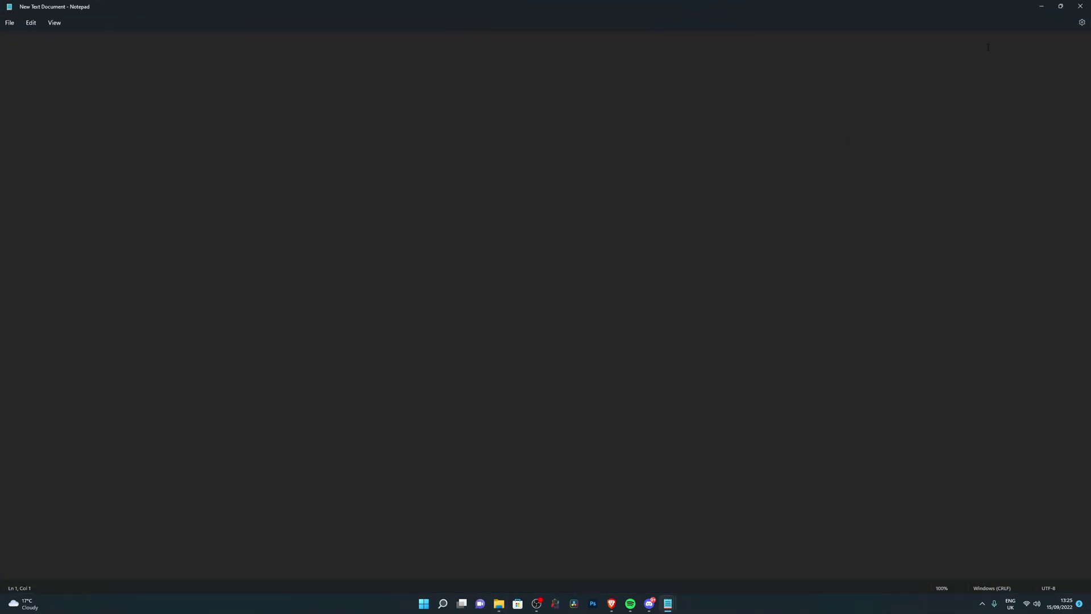
{"action": "left_click", "coordinate": [1081, 5]}
{"action": "right_click", "coordinate": [473, 250]}
{"action": "left_click", "coordinate": [554, 260]}
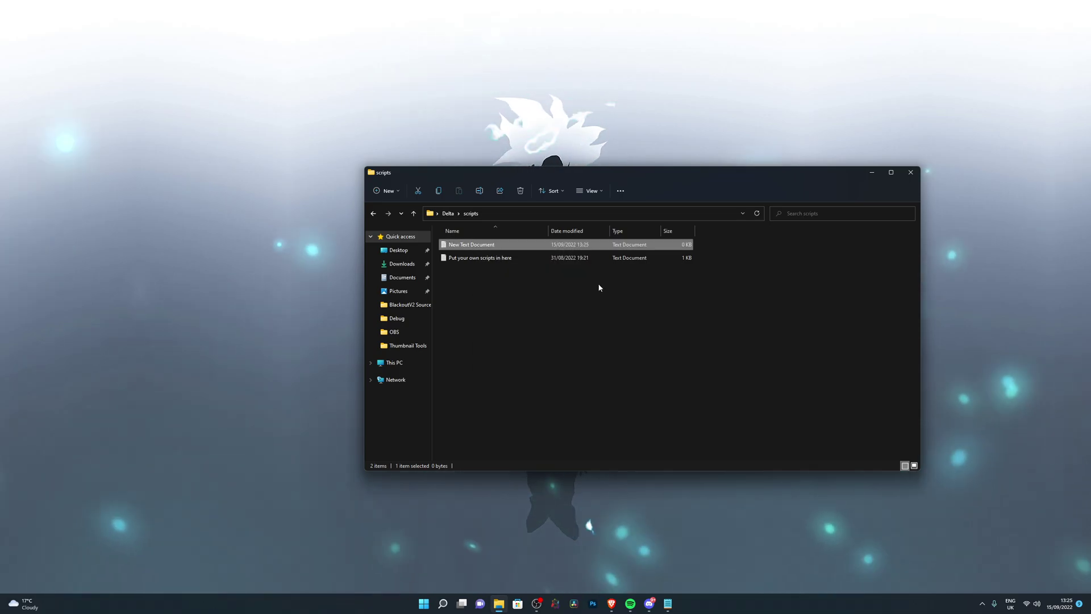
Open the Delta folder from the desktop in a second window and minimise the scripts folder window
{"action": "left_click_drag", "start_coordinate": [701, 172], "coordinate": [847, 150]}
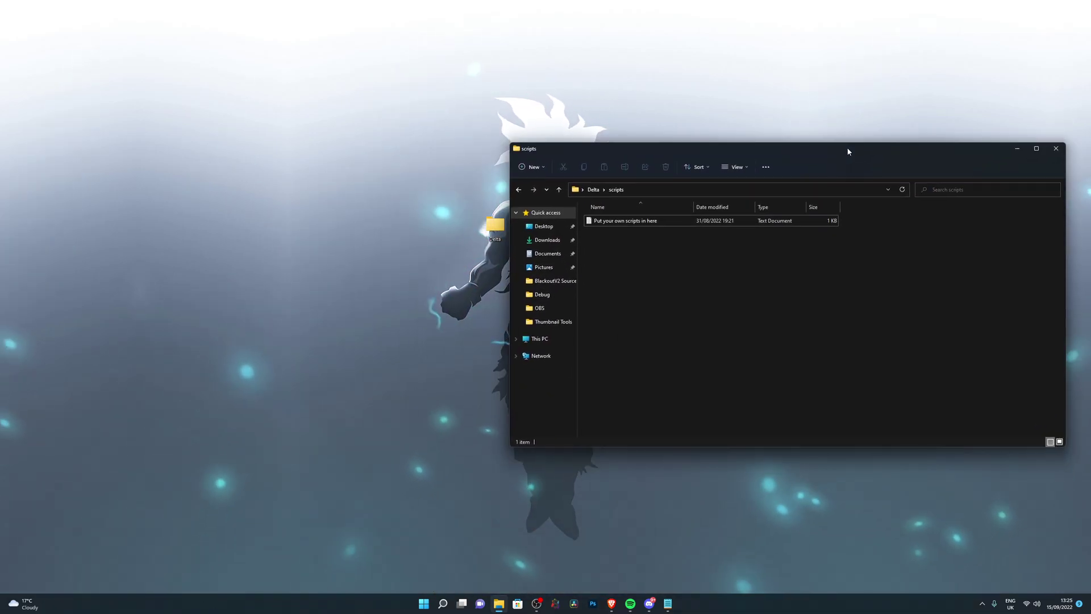
{"action": "double_click", "coordinate": [495, 225]}
{"action": "left_click_drag", "start_coordinate": [717, 160], "coordinate": [432, 170]}
{"action": "left_click", "coordinate": [1016, 150]}
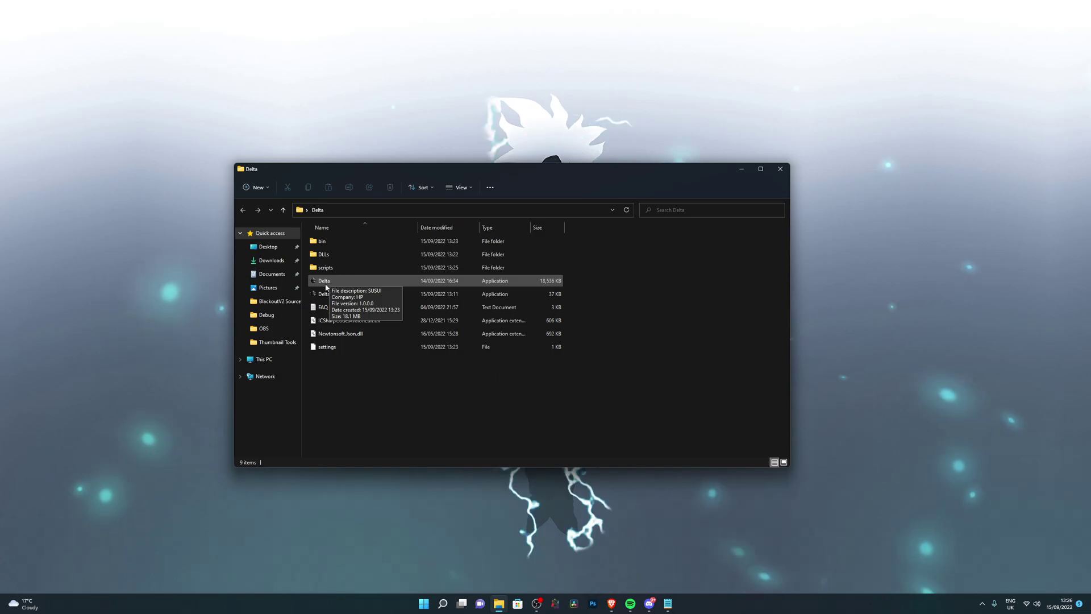
Run the Delta application from the Delta folder, close the Discord and Delta Exploits browser tabs, and minimise the browser
{"action": "left_click", "coordinate": [333, 283]}
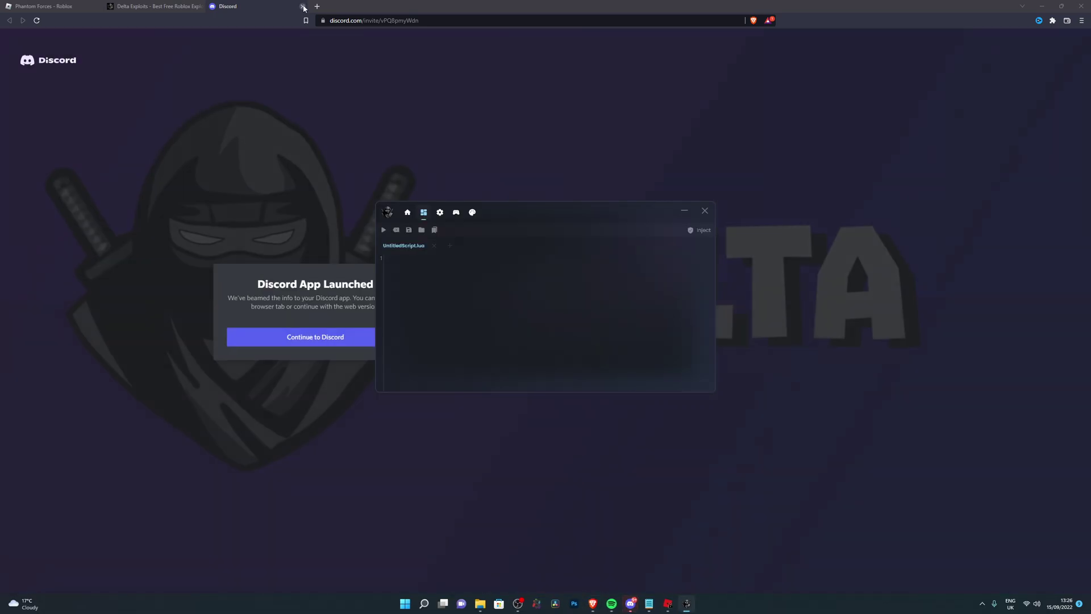
{"action": "left_click", "coordinate": [303, 6]}
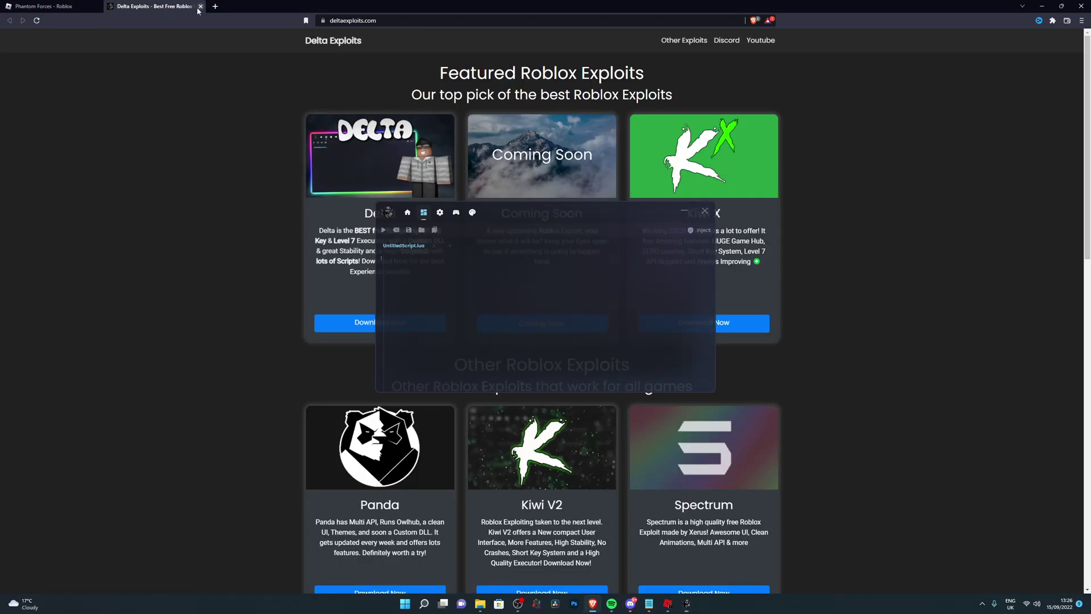
{"action": "left_click", "coordinate": [200, 6]}
{"action": "left_click", "coordinate": [1043, 6]}
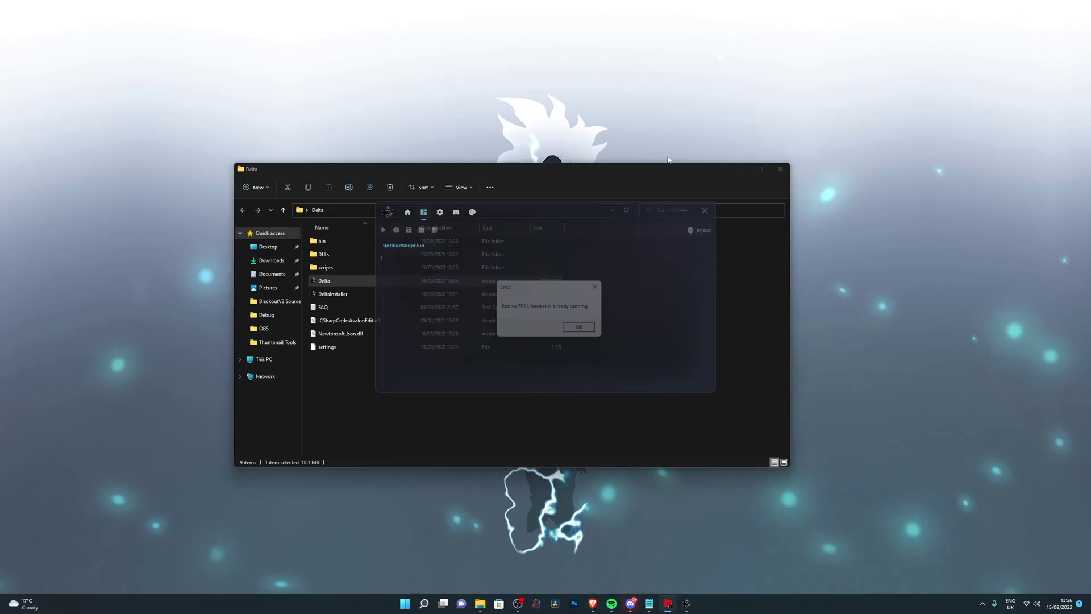
Move the Delta script window clear of the Roblox FPS Unlocker error dialog and dismiss the dialog
{"action": "left_click_drag", "start_coordinate": [602, 209], "coordinate": [793, 143]}
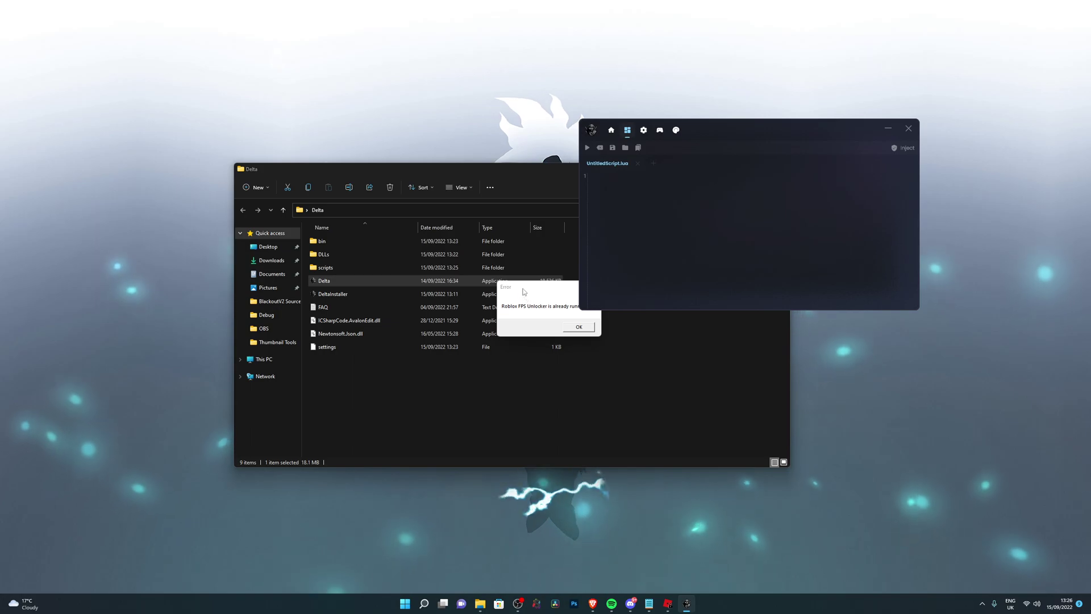
{"action": "left_click_drag", "start_coordinate": [534, 287], "coordinate": [454, 291]}
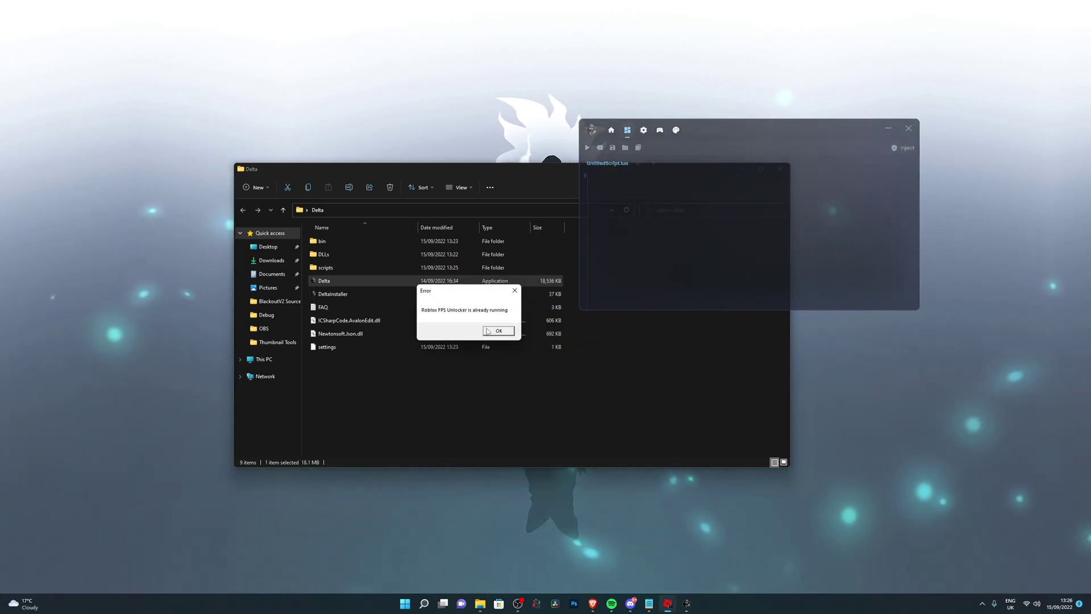
{"action": "left_click", "coordinate": [488, 331]}
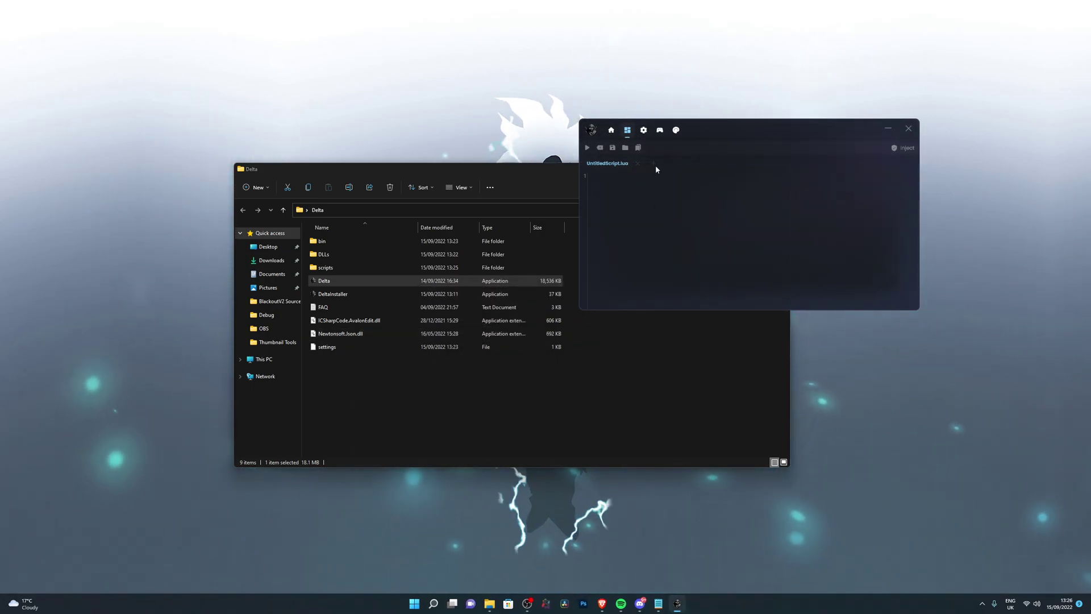
Turn off the Opacity option in Delta's UI Settings
{"action": "left_click", "coordinate": [644, 131]}
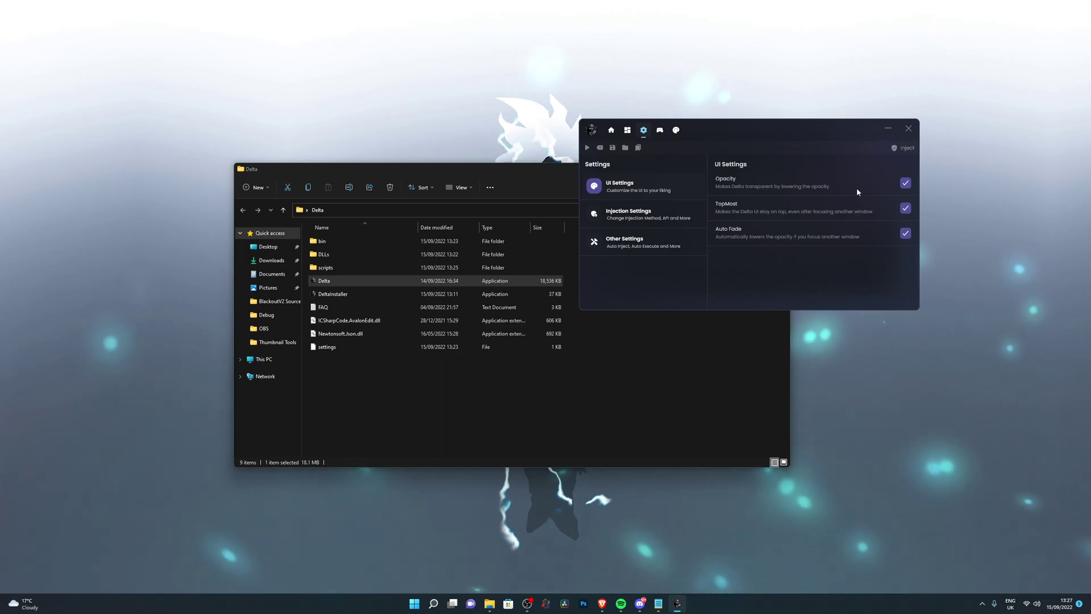
{"action": "left_click", "coordinate": [905, 183]}
{"action": "left_click", "coordinate": [905, 183]}
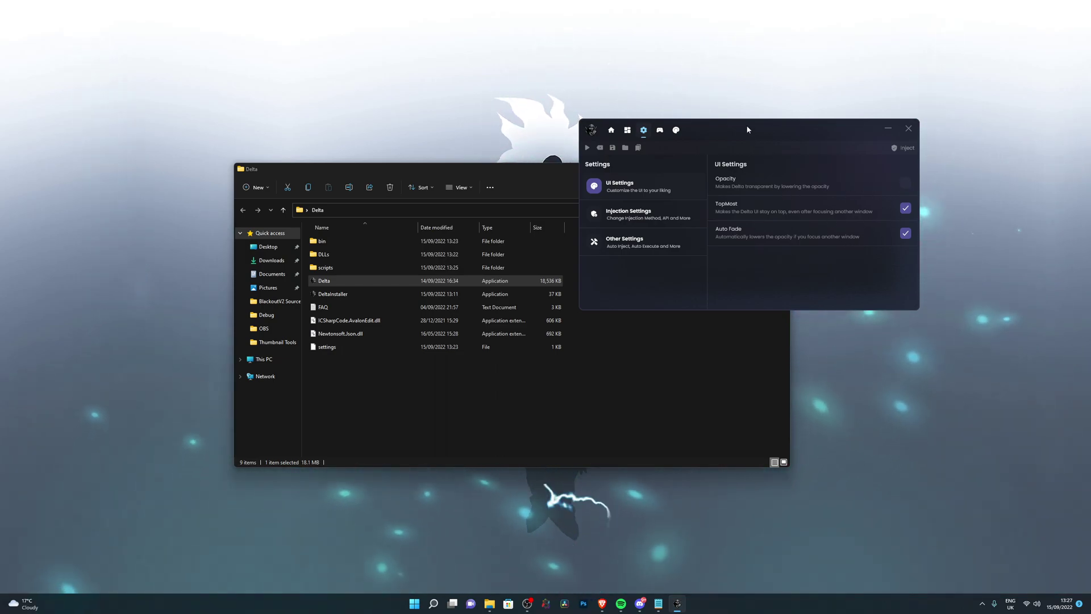
Overlap the Delta window with the folder window and focus the folder to check the TopMost and Auto Fade behaviour
{"action": "left_click_drag", "start_coordinate": [744, 129], "coordinate": [610, 151]}
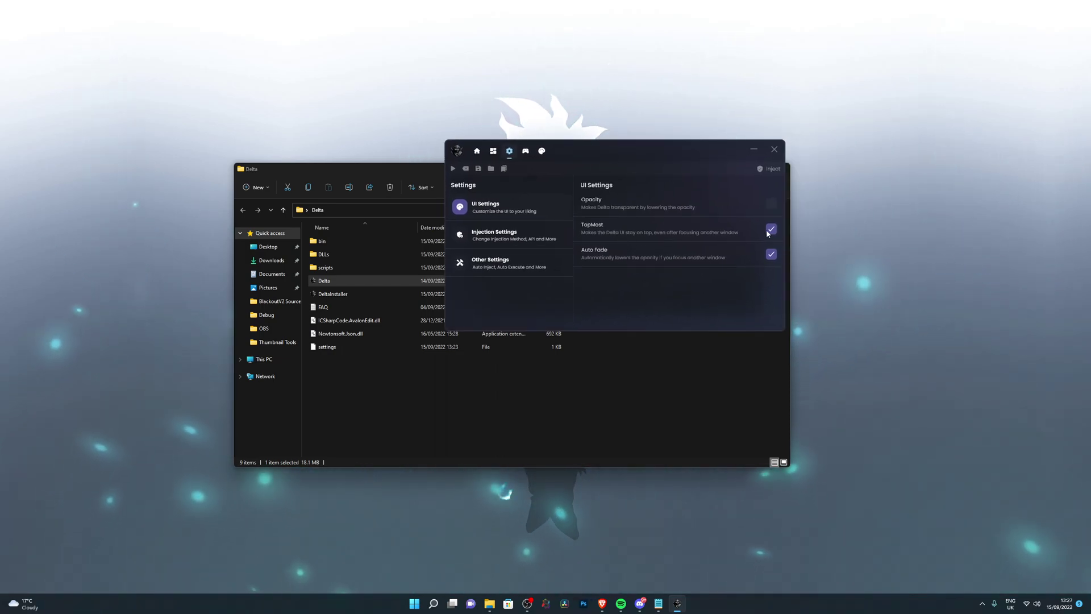
{"action": "left_click_drag", "start_coordinate": [425, 177], "coordinate": [484, 120]}
{"action": "left_click_drag", "start_coordinate": [584, 150], "coordinate": [551, 162]}
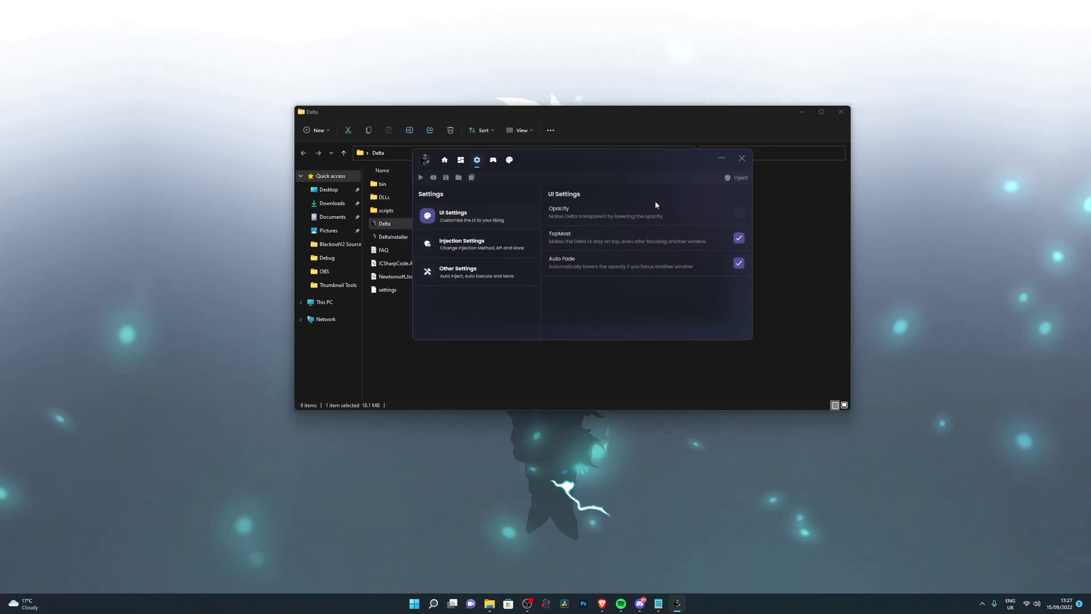
{"action": "left_click", "coordinate": [754, 183]}
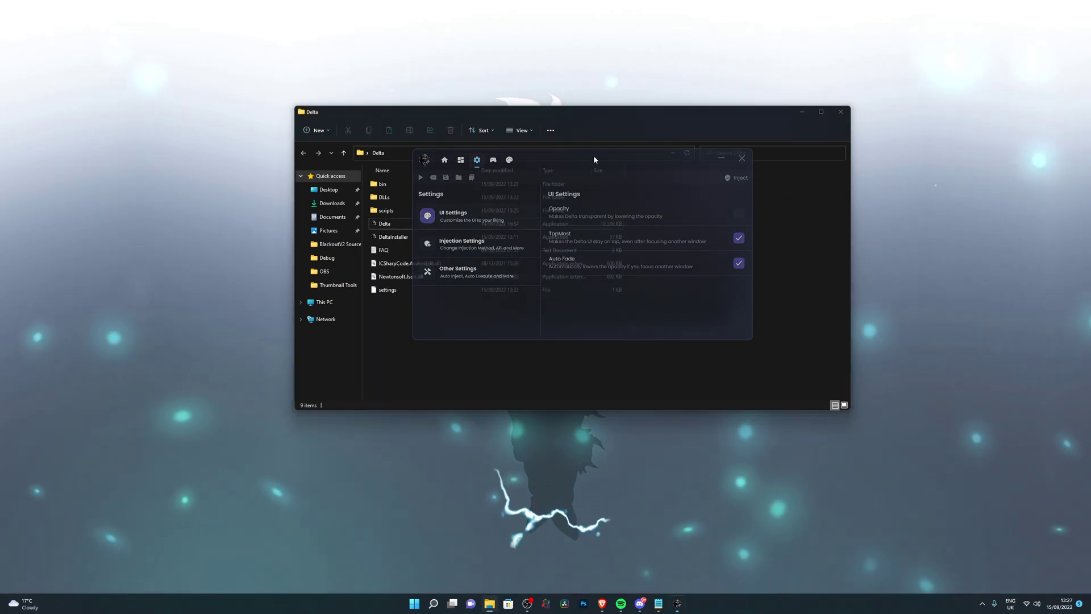
{"action": "left_click_drag", "start_coordinate": [594, 160], "coordinate": [534, 162]}
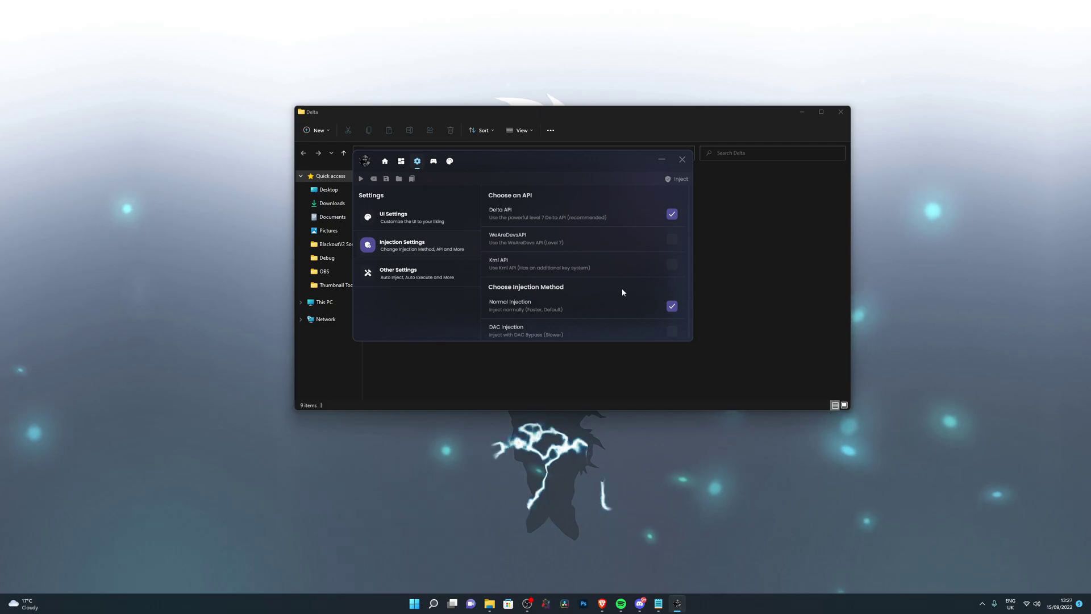
Review the API and injection method choices in Injection Settings and the automation and FPS options in Other Settings
{"action": "scroll", "coordinate": [545, 282], "scroll_direction": "down", "scroll_amount": 1}
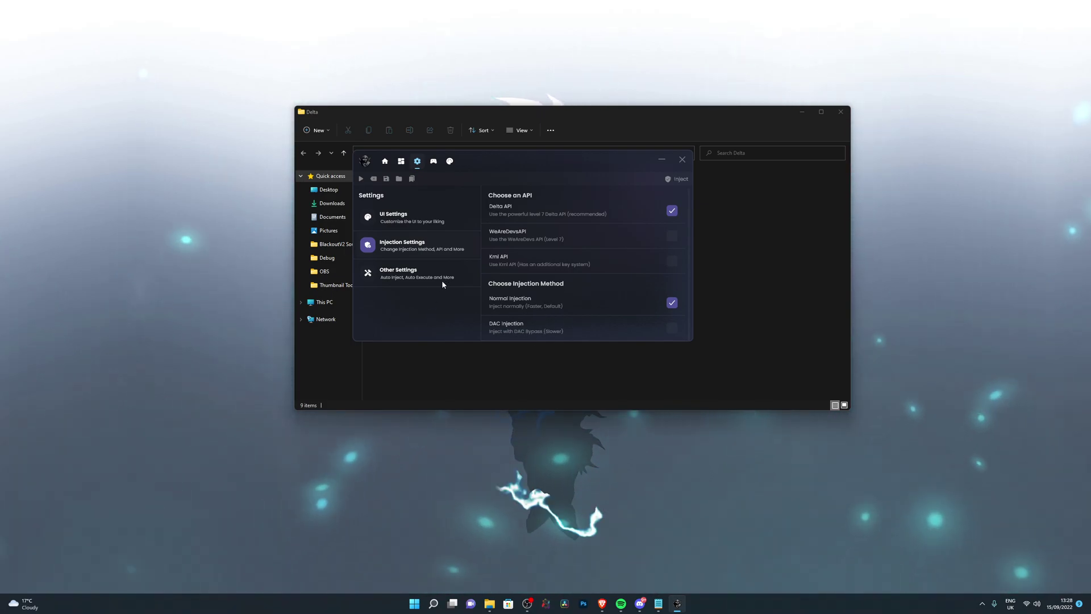
{"action": "left_click", "coordinate": [395, 280]}
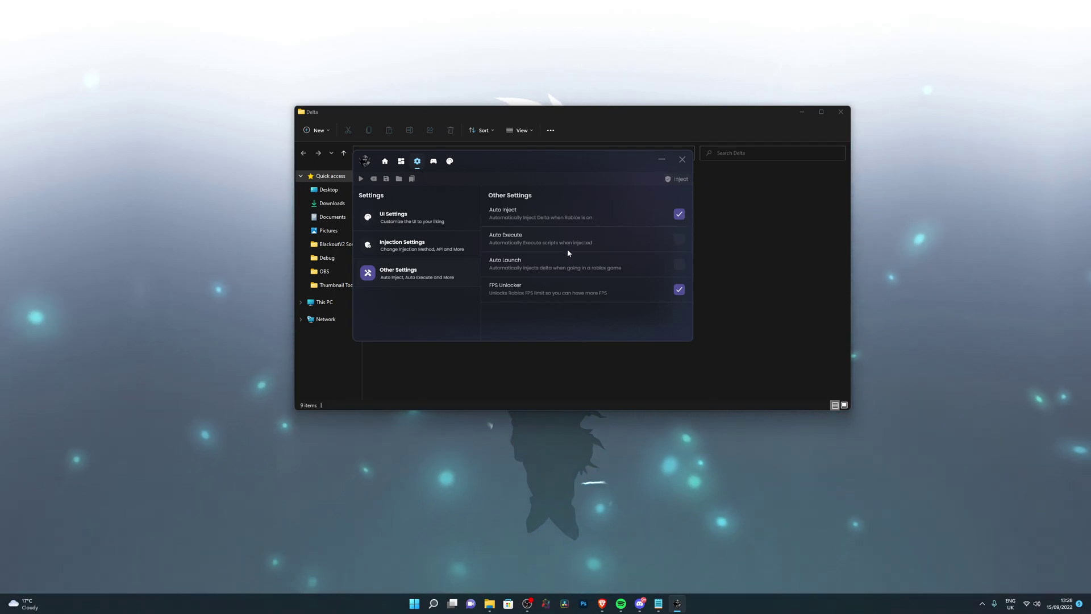
{"action": "left_click_drag", "start_coordinate": [522, 165], "coordinate": [656, 182]}
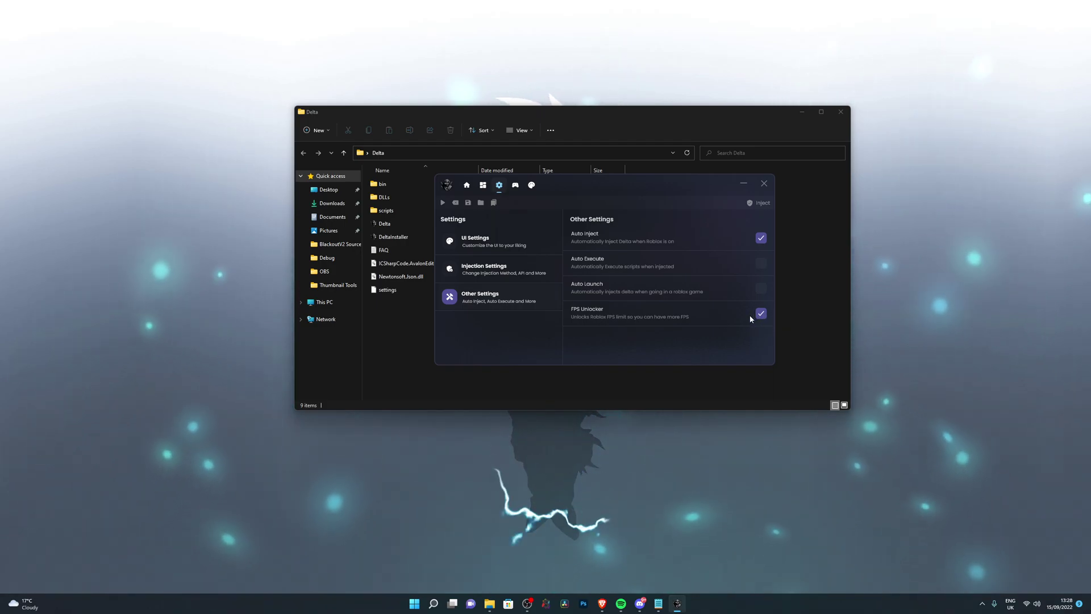
Shift the Delta window within the folder window and look through its script hub, themes, home and script editor pages
{"action": "left_click_drag", "start_coordinate": [576, 182], "coordinate": [651, 170]}
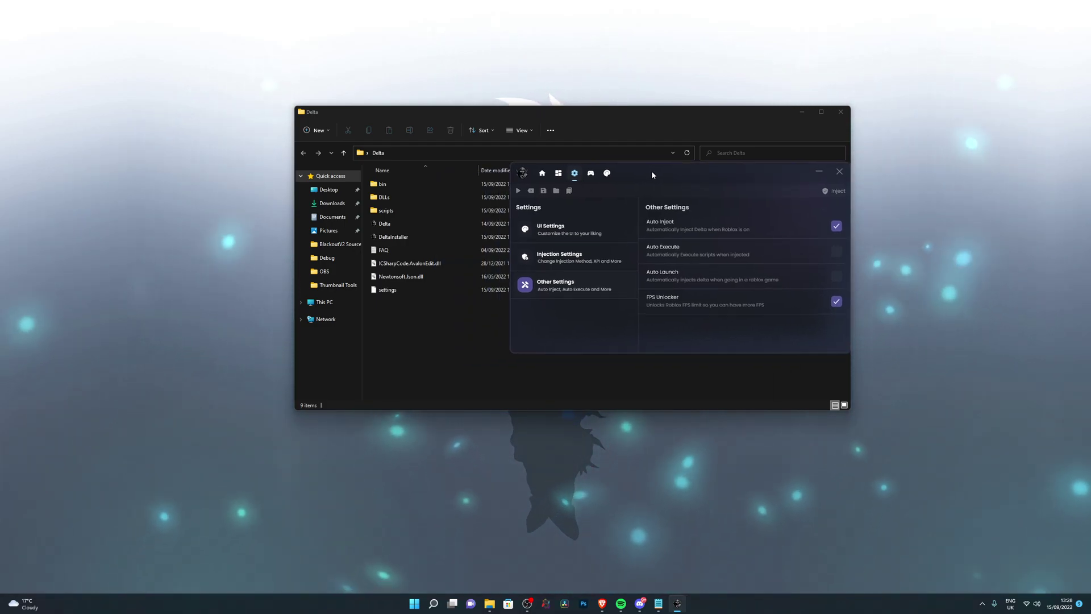
{"action": "left_click", "coordinate": [591, 174]}
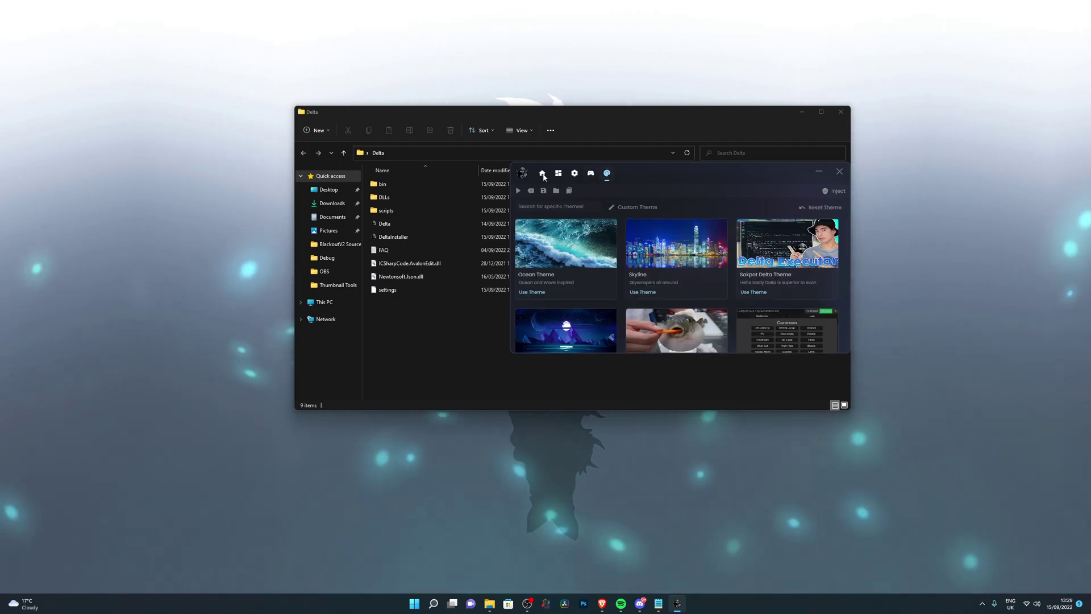
{"action": "left_click", "coordinate": [542, 173]}
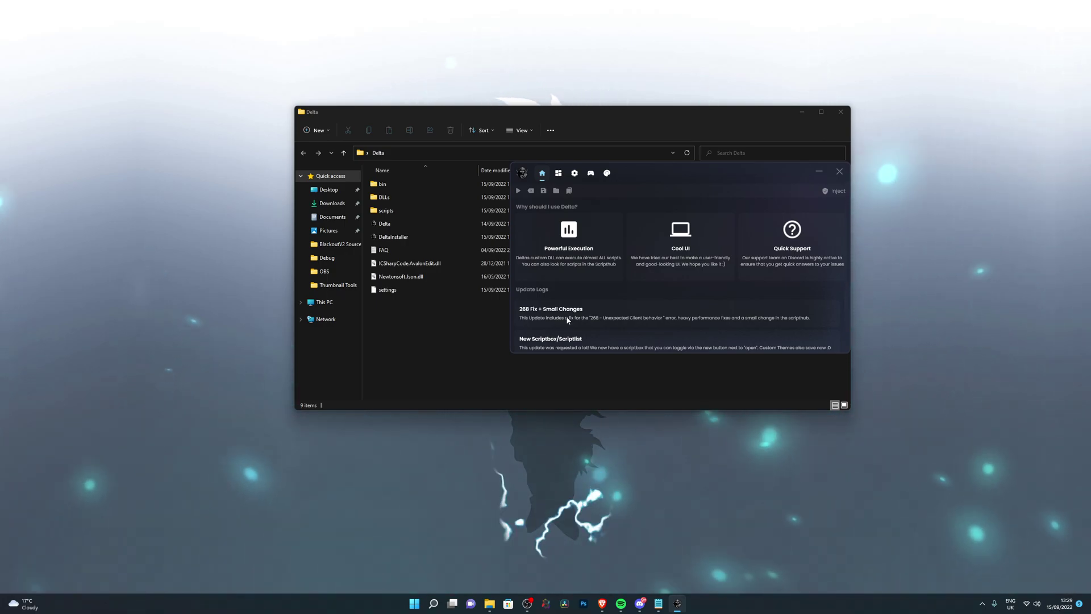
{"action": "left_click", "coordinate": [558, 175]}
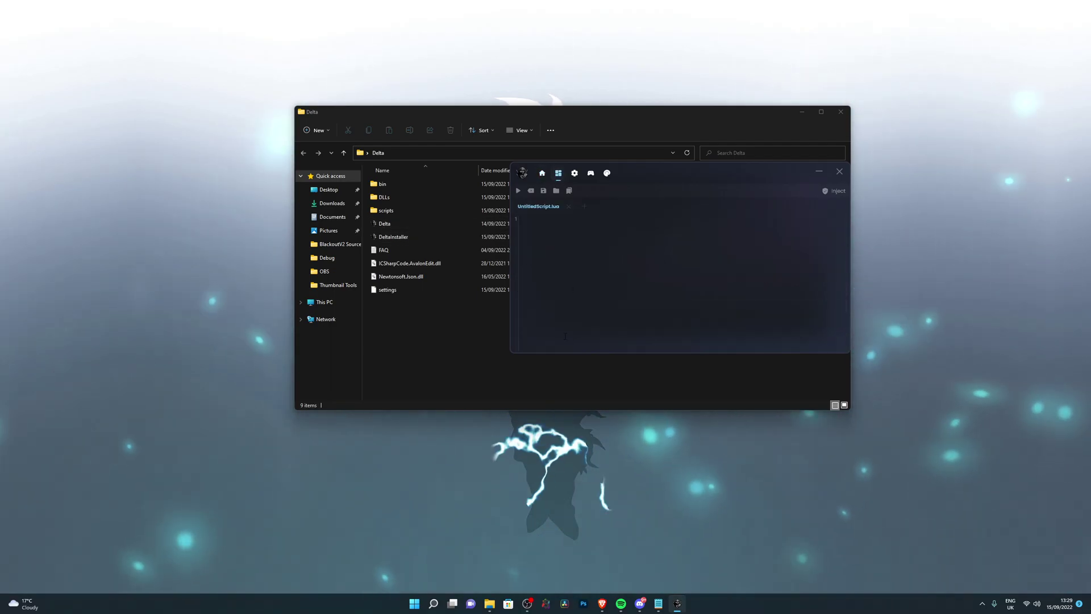
Switch to the Brave browser, move the Delta window off the play control and launch Phantom Forces from its Roblox page
{"action": "left_click", "coordinate": [602, 603]}
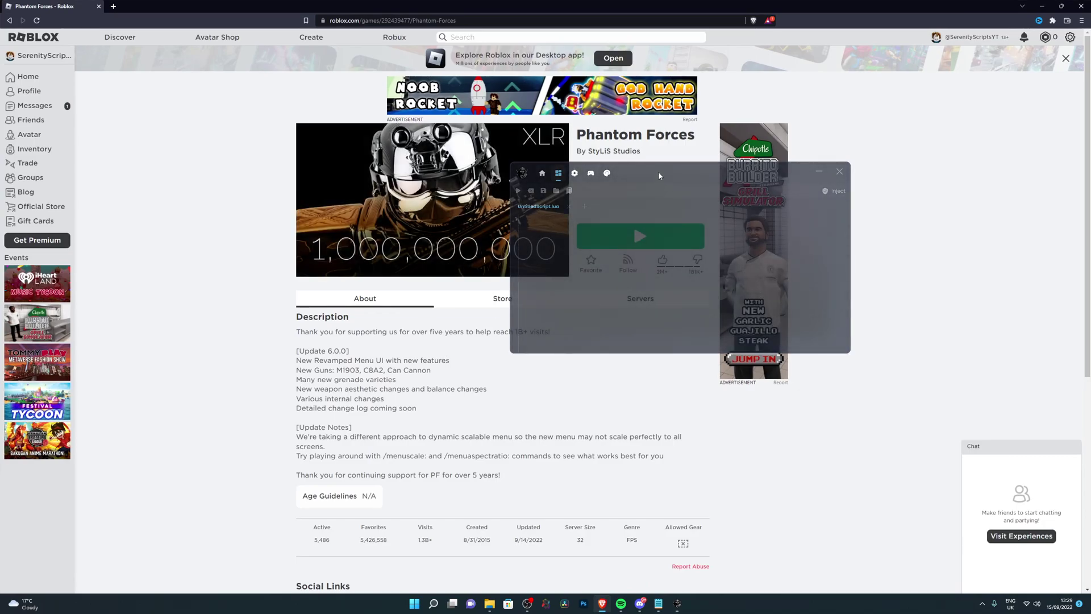
{"action": "left_click_drag", "start_coordinate": [659, 174], "coordinate": [689, 307]}
{"action": "left_click", "coordinate": [649, 236]}
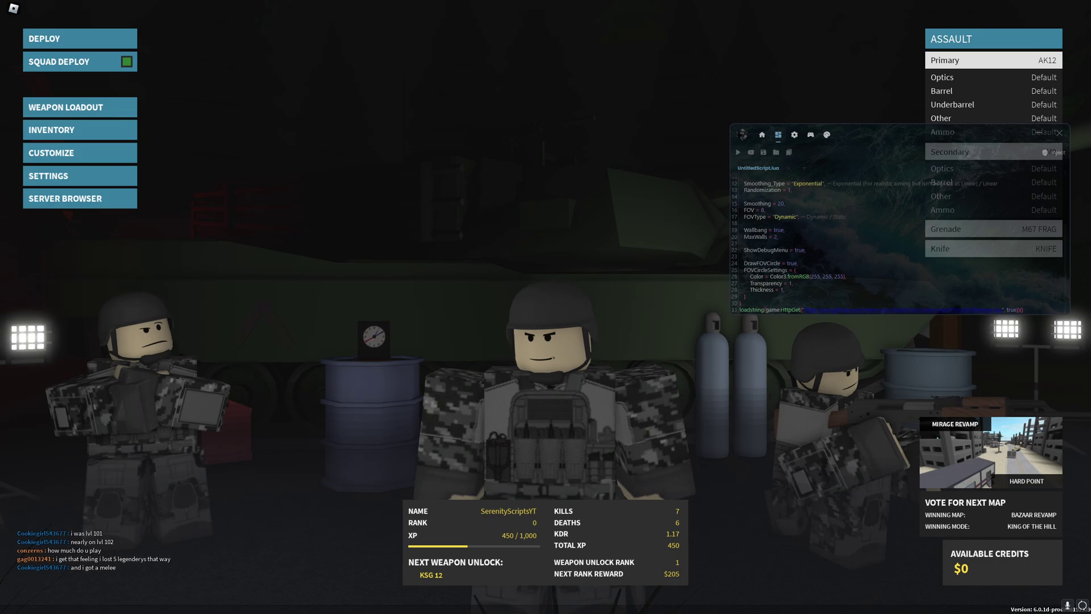
Check the automation and FPS options in Delta's Other Settings and return to the script editor
{"action": "left_click", "coordinate": [794, 136]}
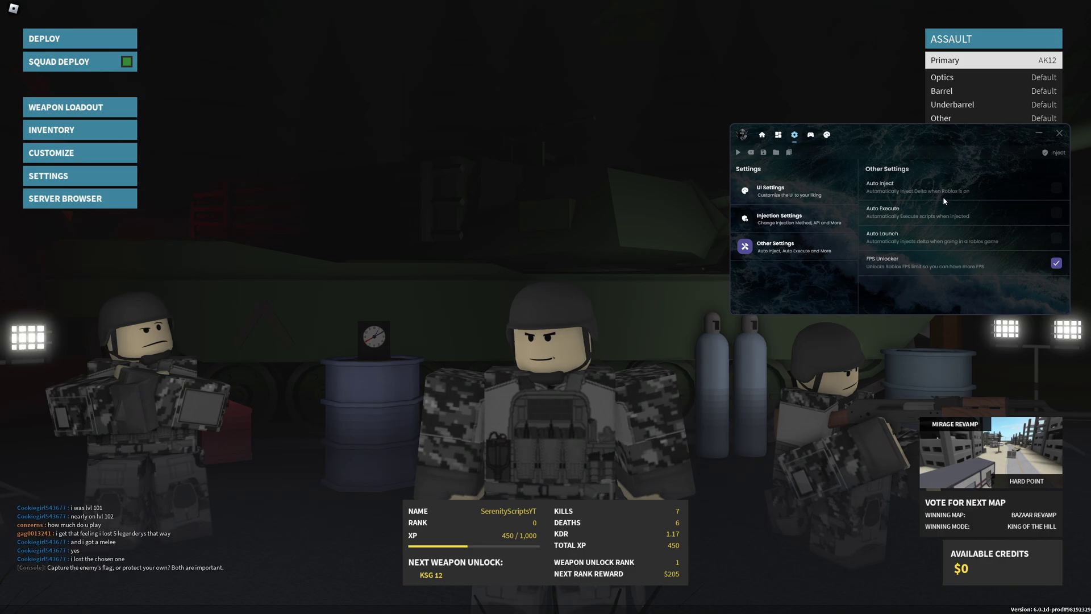
{"action": "left_click", "coordinate": [763, 136]}
{"action": "left_click", "coordinate": [778, 136]}
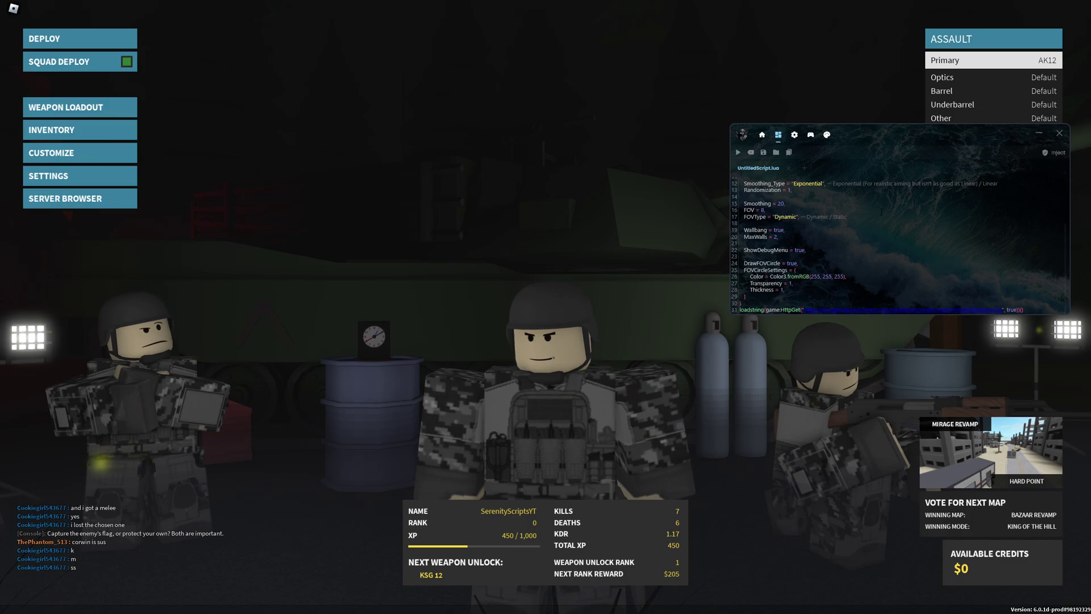
Inject Delta into the running Phantom Forces game, close the advertising browser tab and minimize the browser
{"action": "left_click", "coordinate": [1052, 155]}
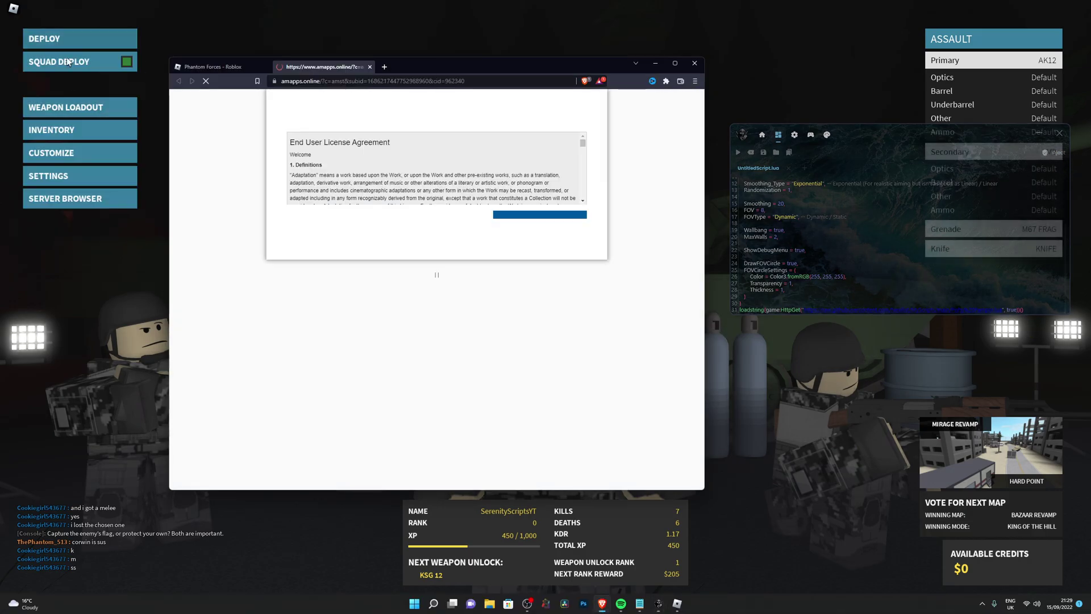
{"action": "left_click", "coordinate": [370, 66]}
{"action": "left_click", "coordinate": [655, 63]}
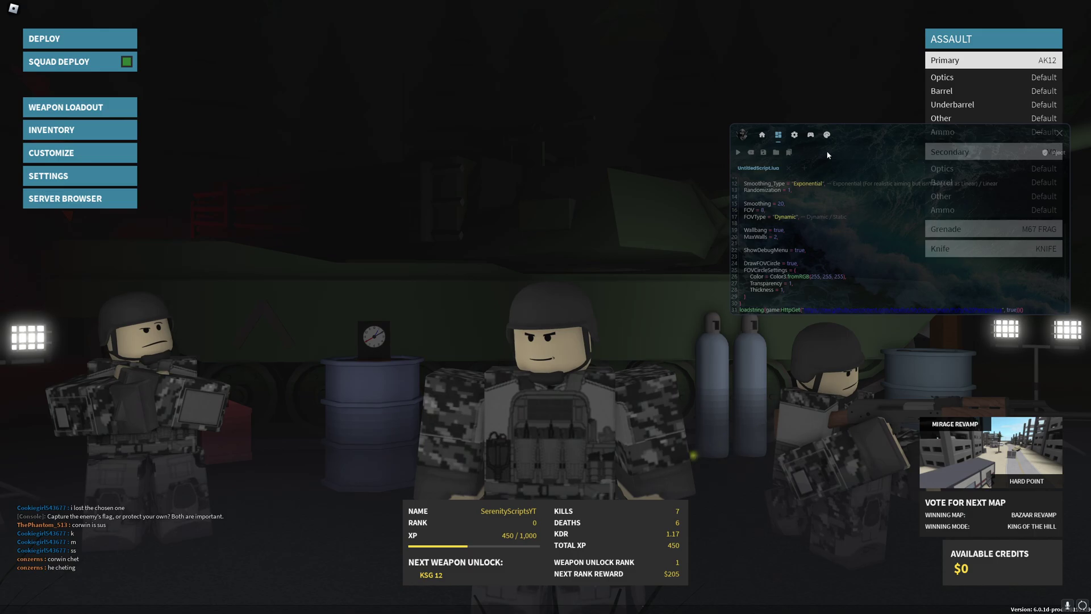
Reposition the Delta window over the game, search its script hub for "phantom forces" and browse the scripts offered
{"action": "left_click_drag", "start_coordinate": [738, 151], "coordinate": [603, 154]}
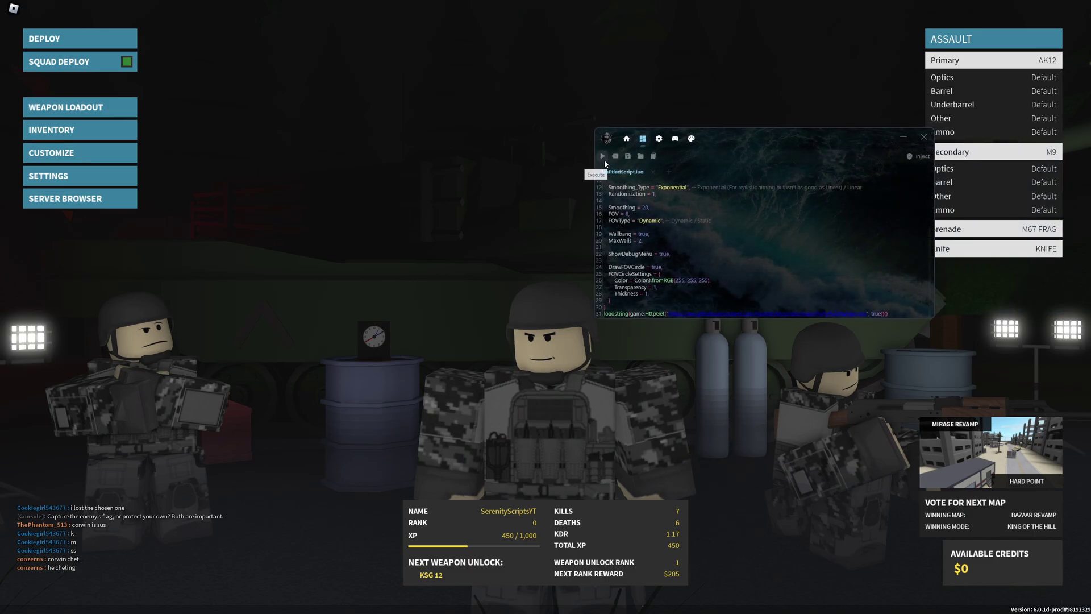
{"action": "left_click", "coordinate": [679, 139]}
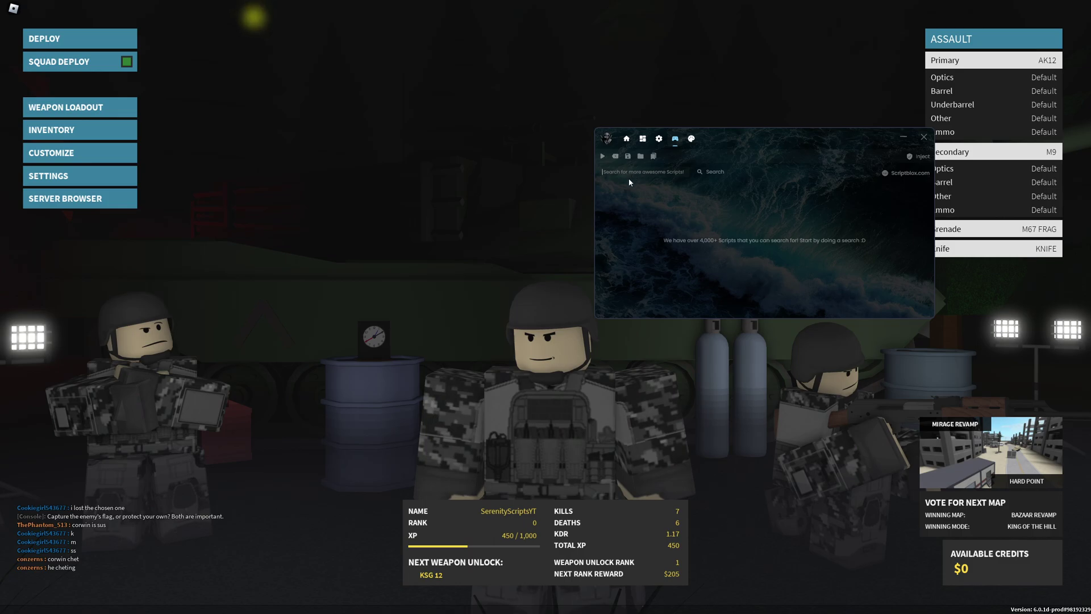
{"action": "left_click", "coordinate": [669, 187]}
{"action": "type", "text": "phantom forces"}
{"action": "left_click", "coordinate": [711, 172]}
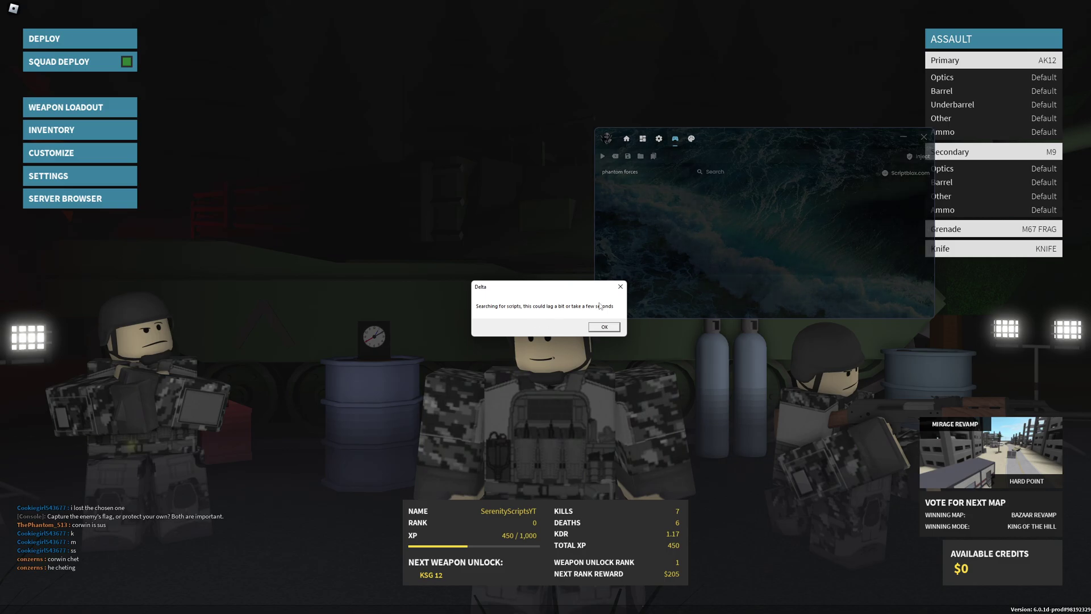
{"action": "left_click", "coordinate": [604, 326]}
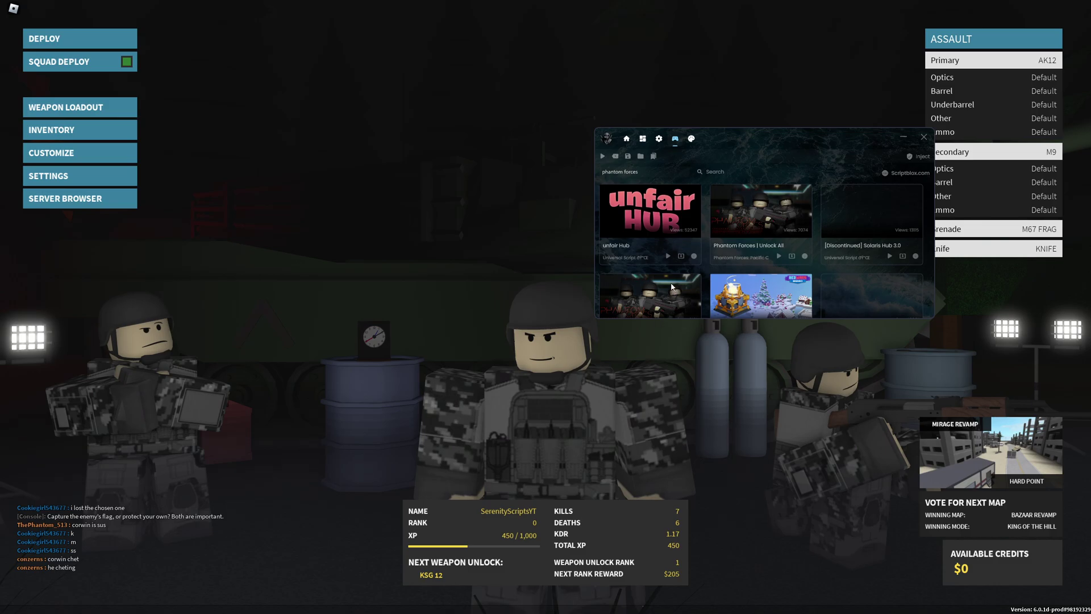
{"action": "scroll", "coordinate": [672, 287], "scroll_direction": "down", "scroll_amount": 2}
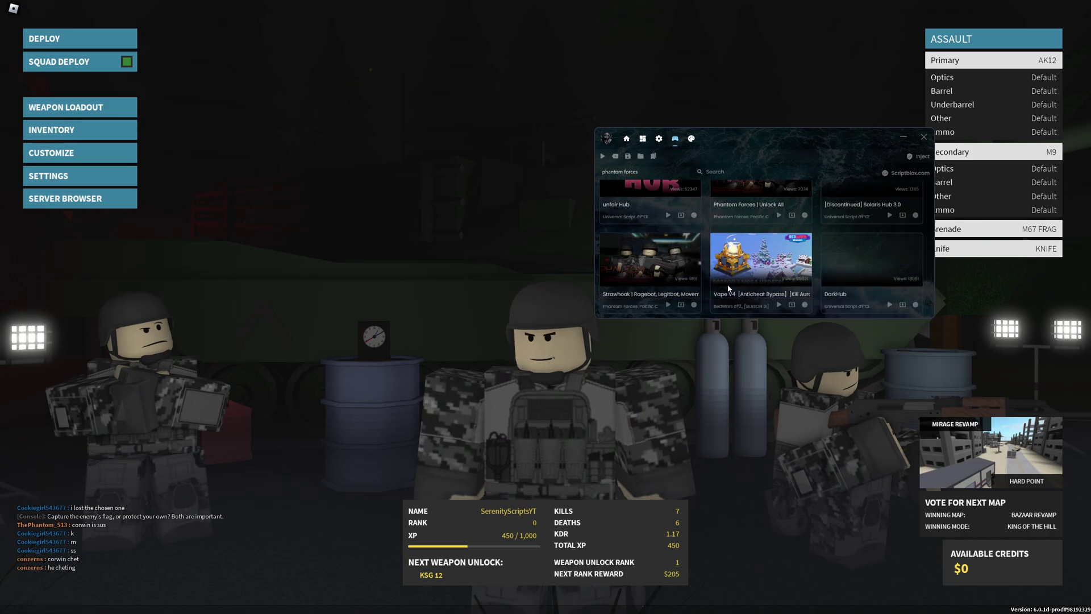
{"action": "scroll", "coordinate": [670, 279], "scroll_direction": "up", "scroll_amount": 2}
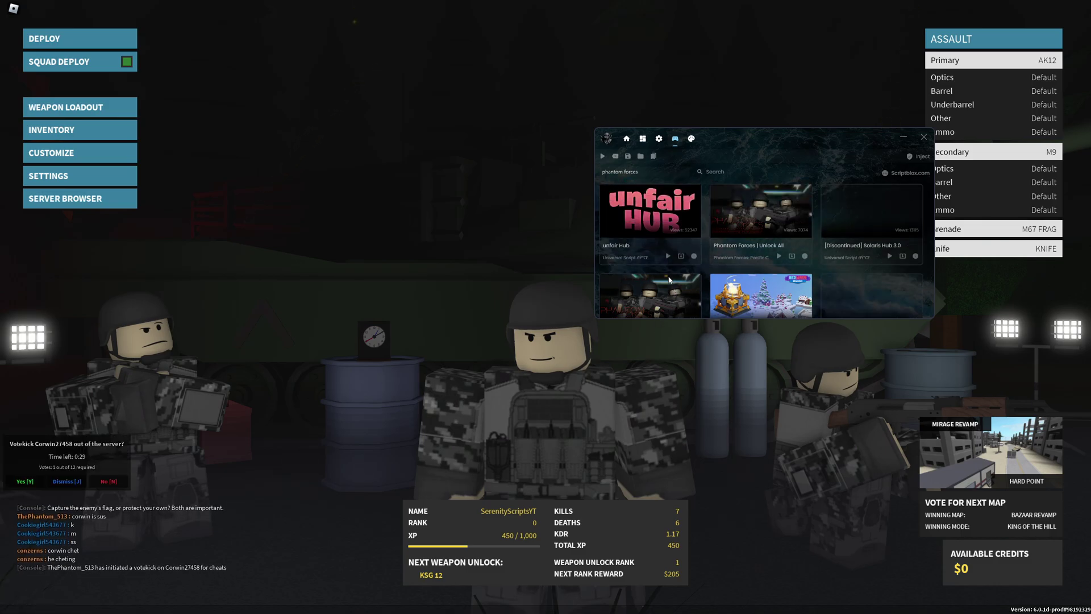